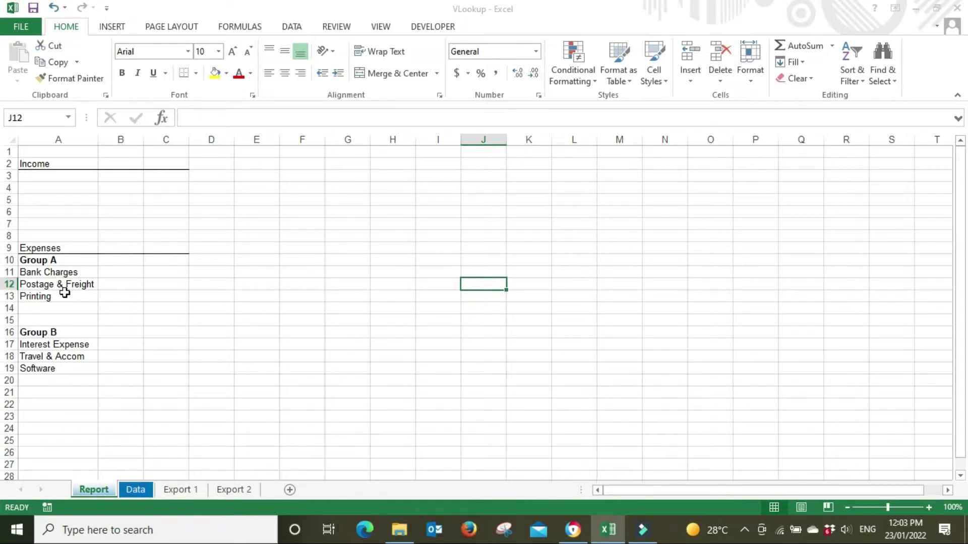
- Review the Group A and Group B expense lines on the Report sheet and the trial balance on the Export 1 sheet
left_click(76, 261)
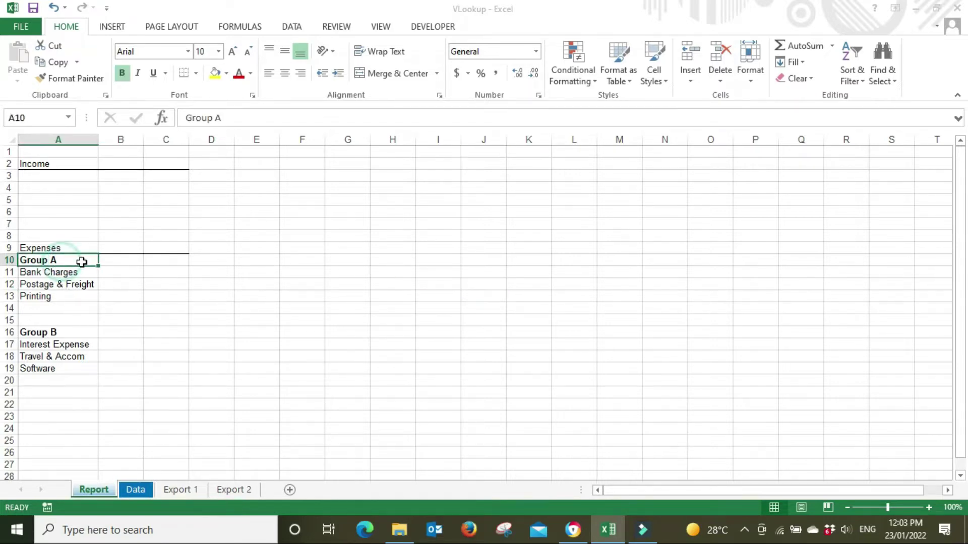
left_click(76, 332)
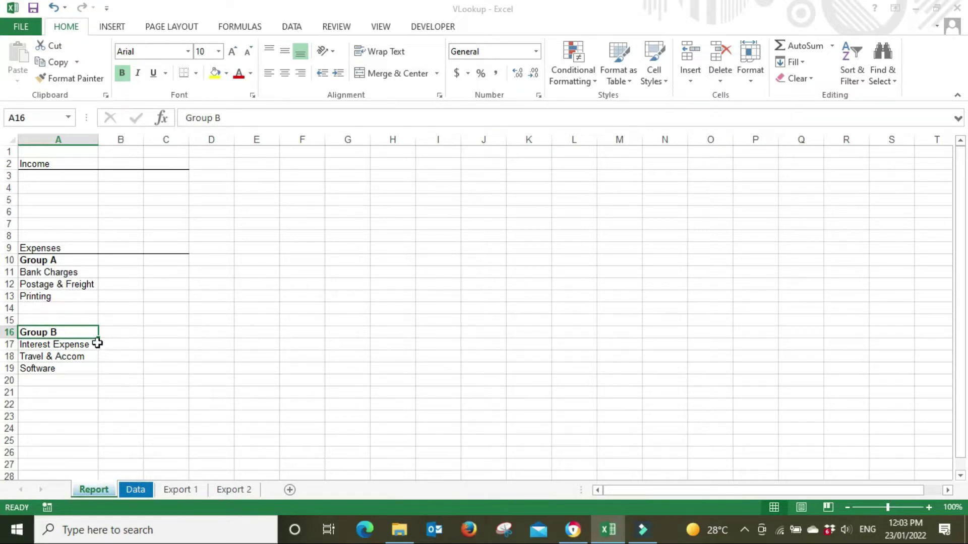
left_click(76, 371)
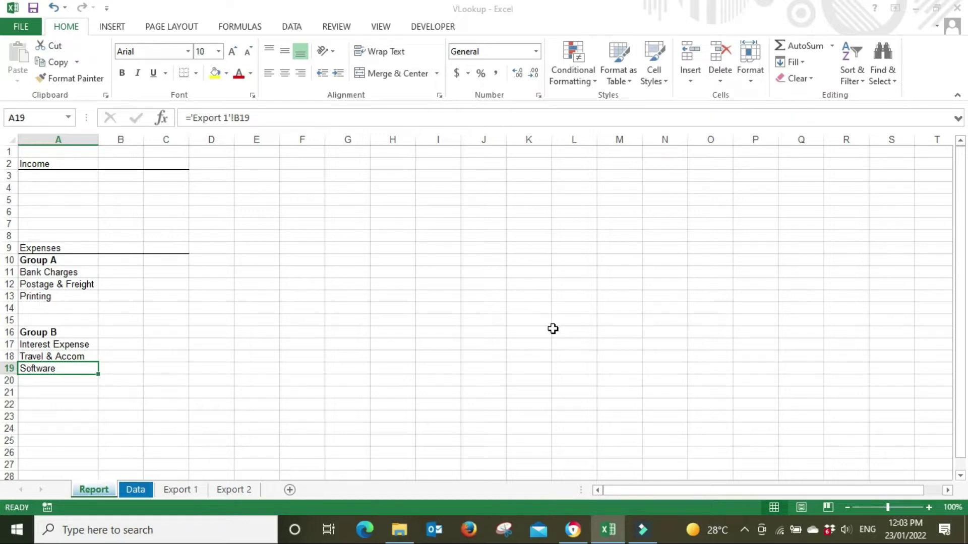
left_click(176, 491)
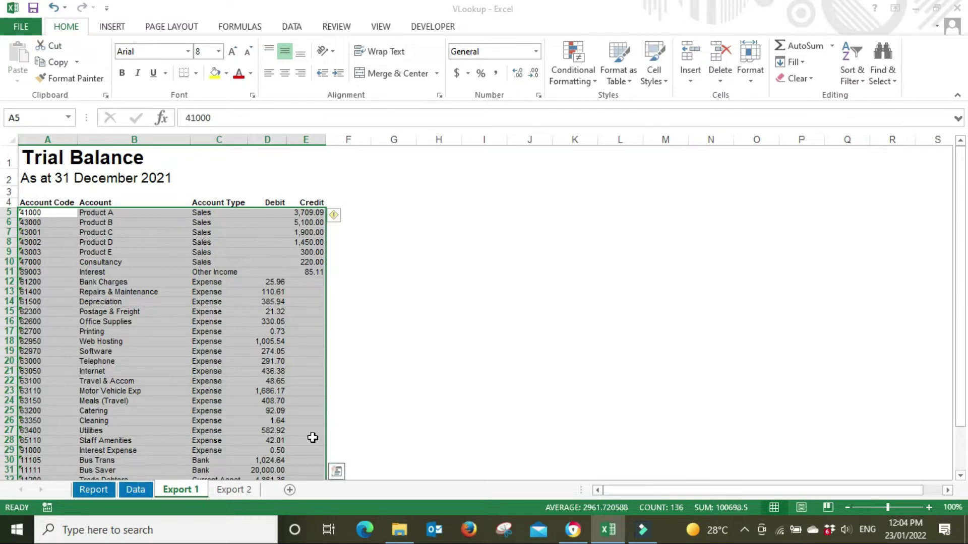
left_click(529, 351)
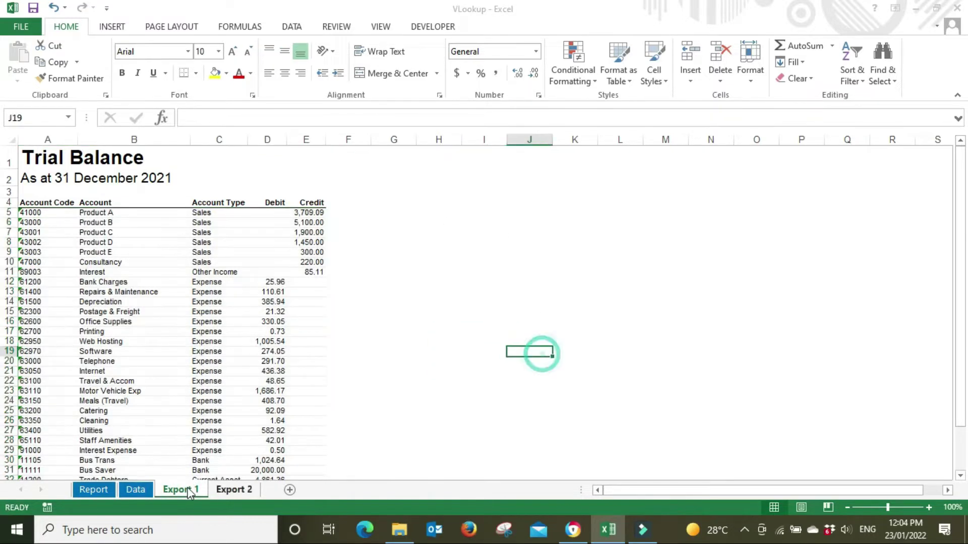
left_click(174, 488)
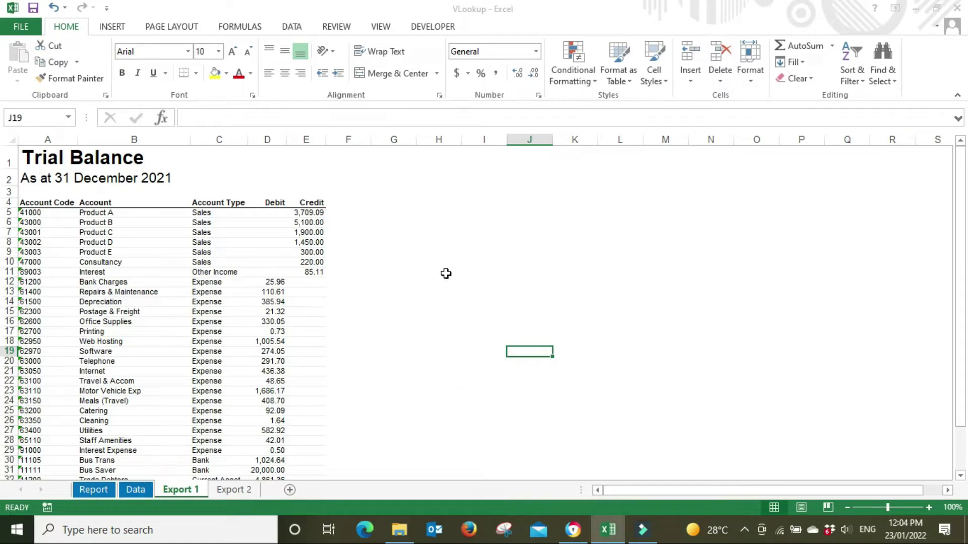
- Replace the Printing line in Report cell A13 with a reference to the Web Hosting account, =Data!B18
left_click(94, 488)
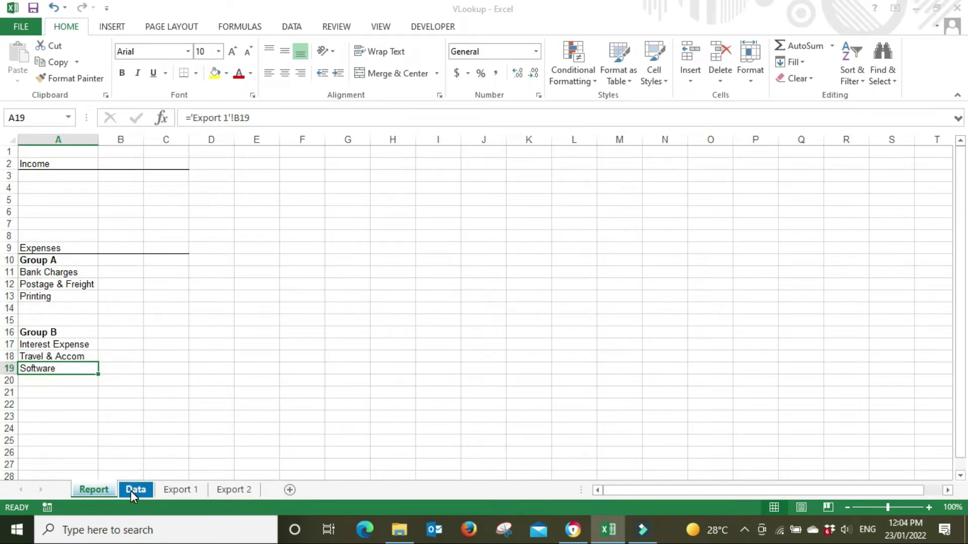
left_click(51, 297)
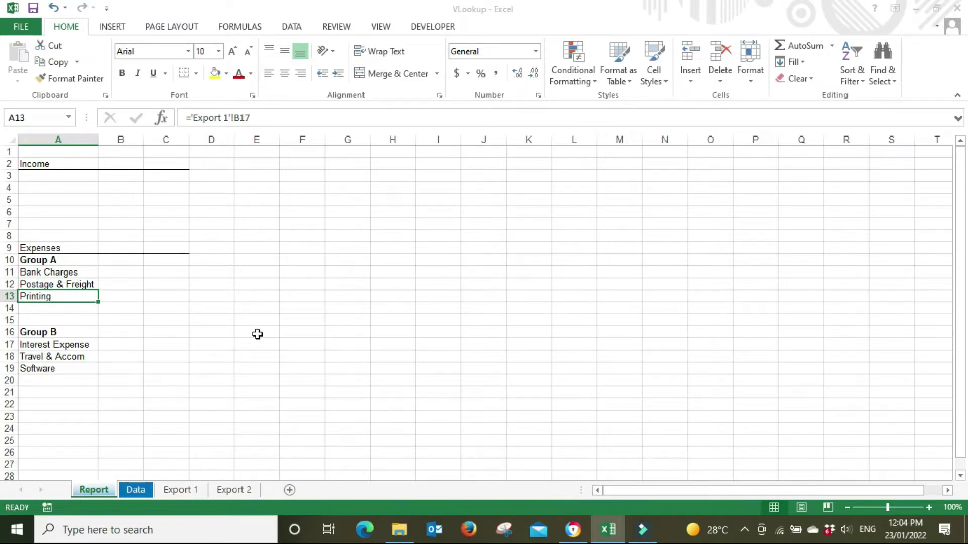
type("=")
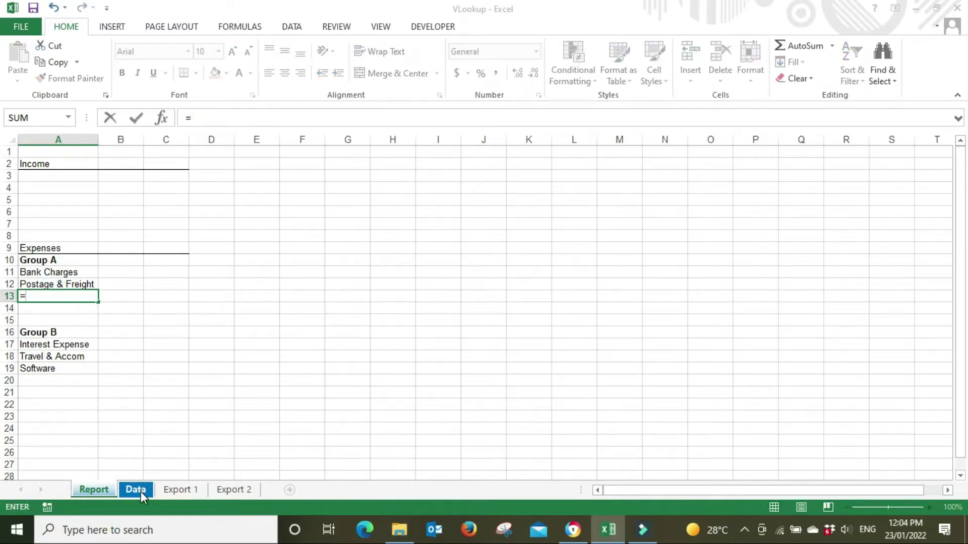
left_click(135, 489)
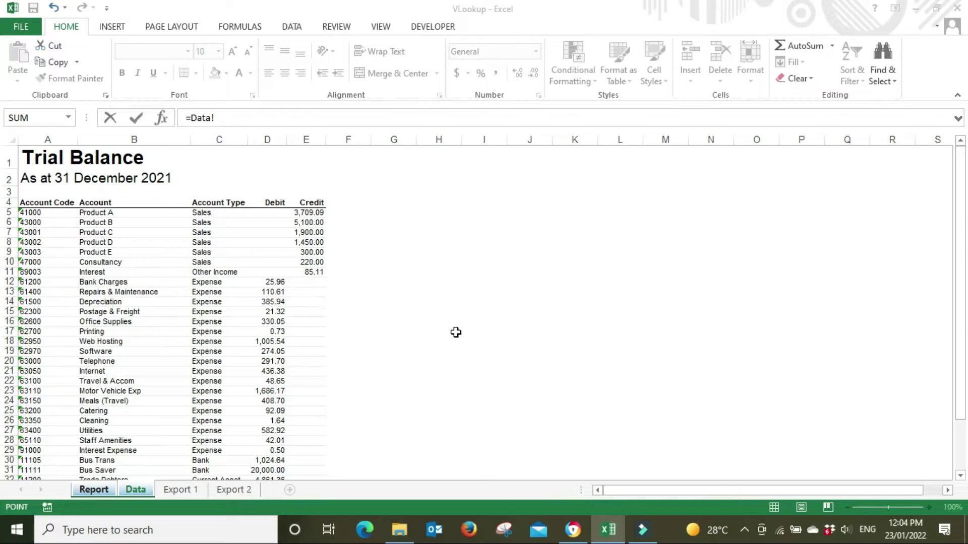
left_click(116, 342)
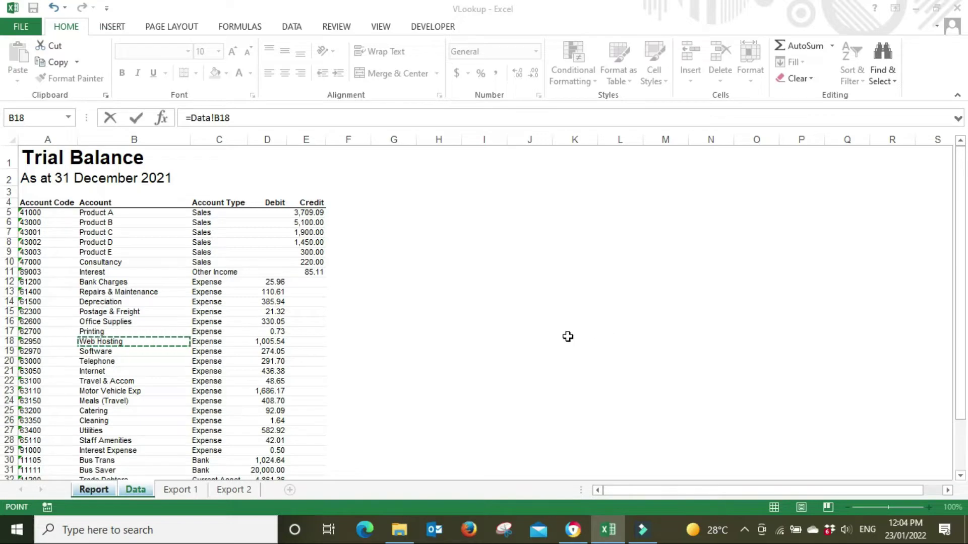
key("Return")
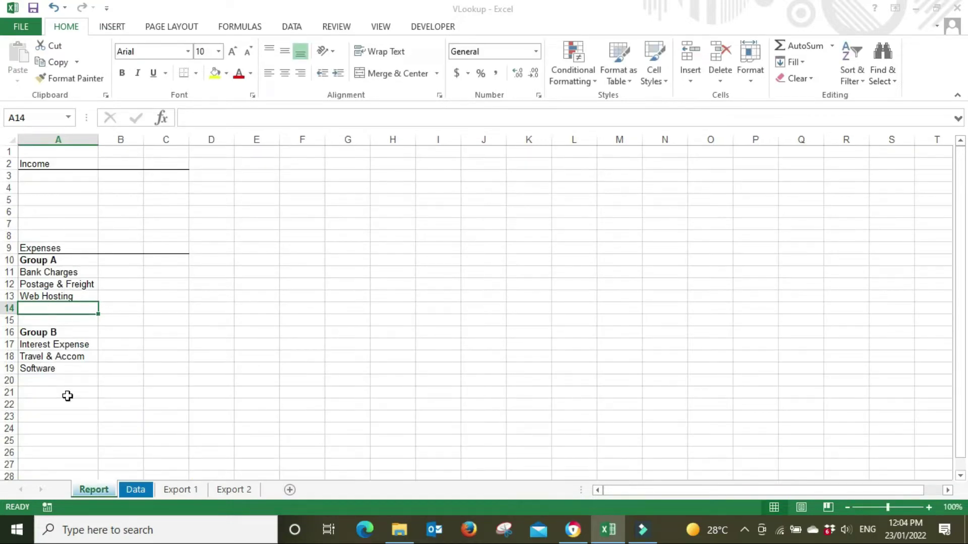
- Add an Office Supplies line under Group B in Report cell A20 with the reference =Data!B16
left_click(68, 380)
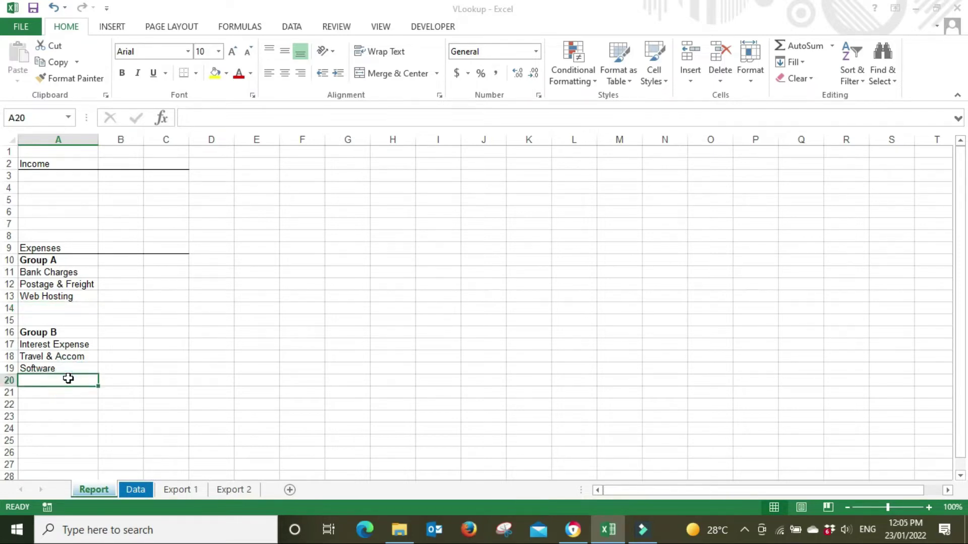
type("=")
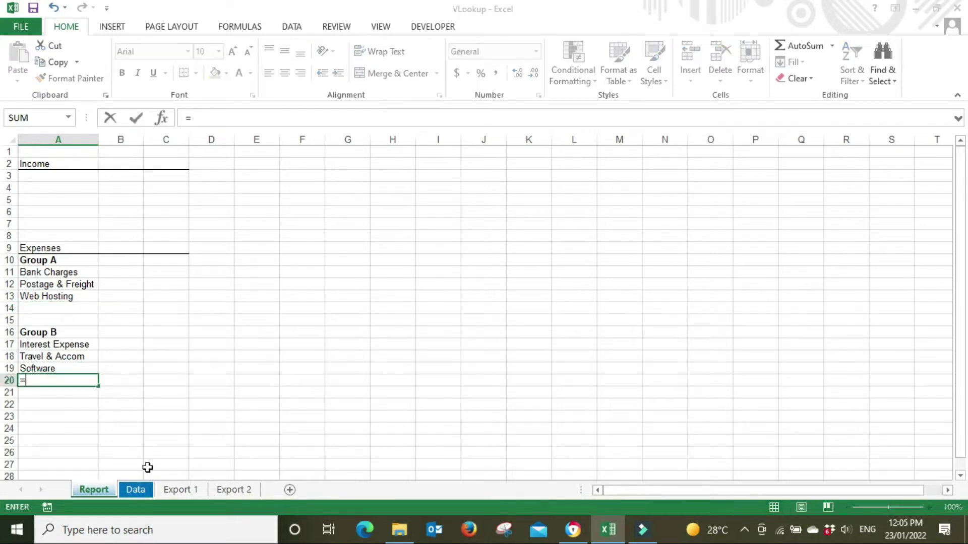
left_click(144, 492)
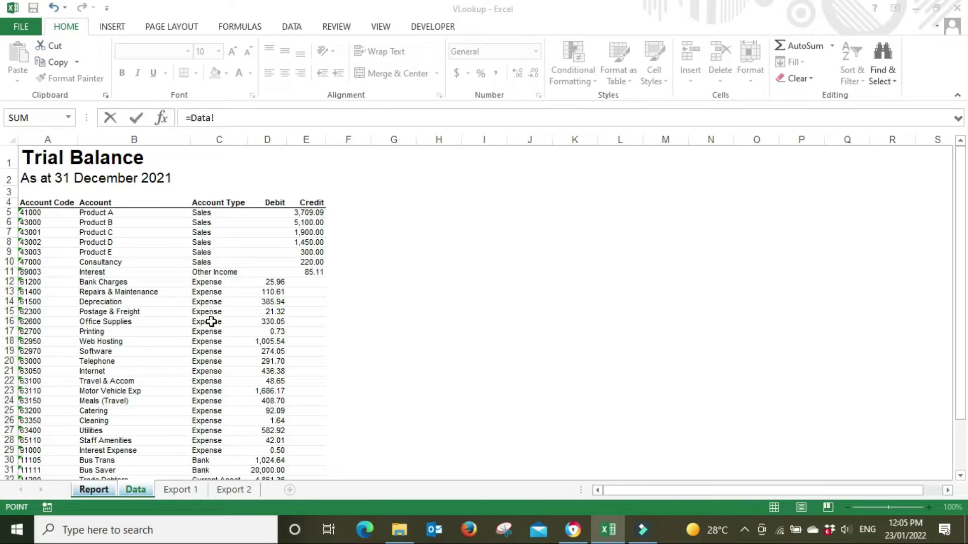
left_click(124, 321)
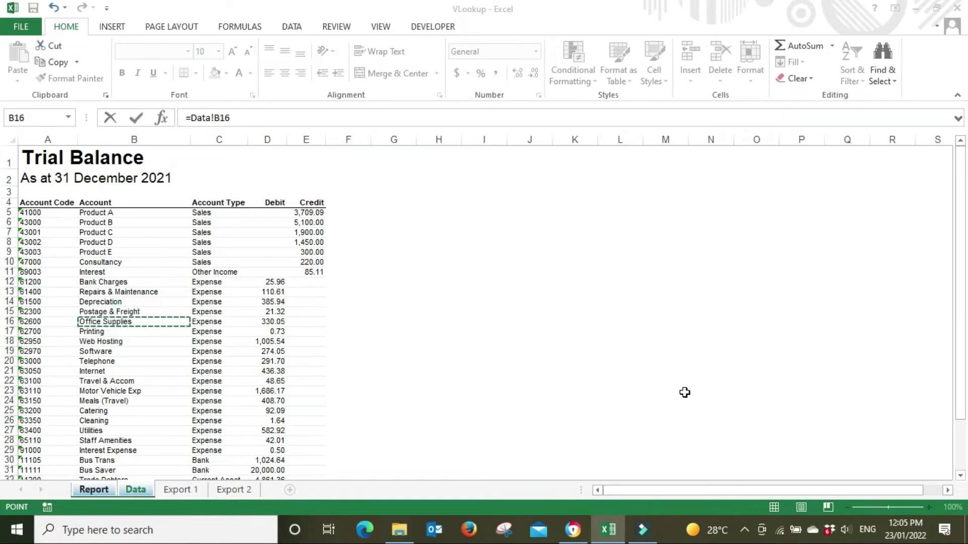
key("Return")
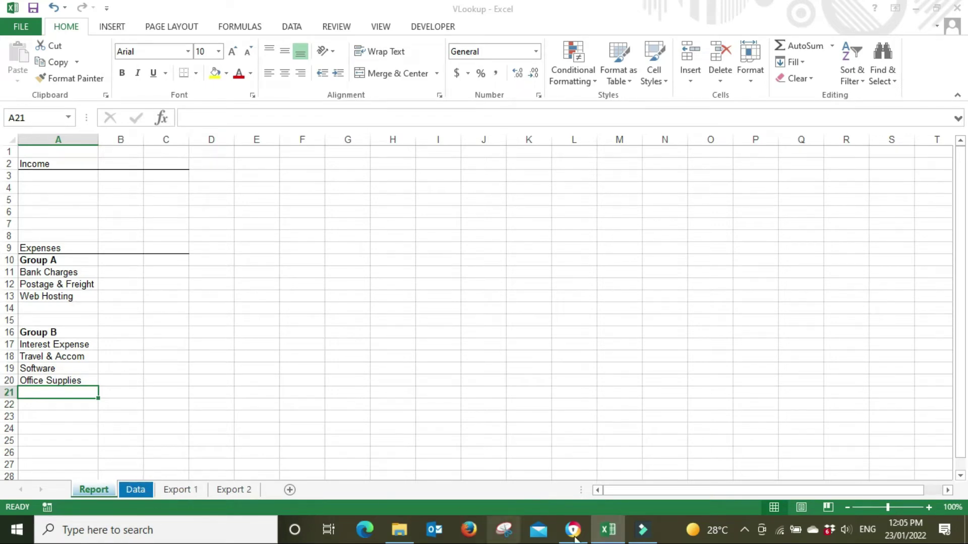
- Switch to the Xero Trial Balance report in Chrome, review its accounts and export it as an Excel file
mouse_move(580, 538)
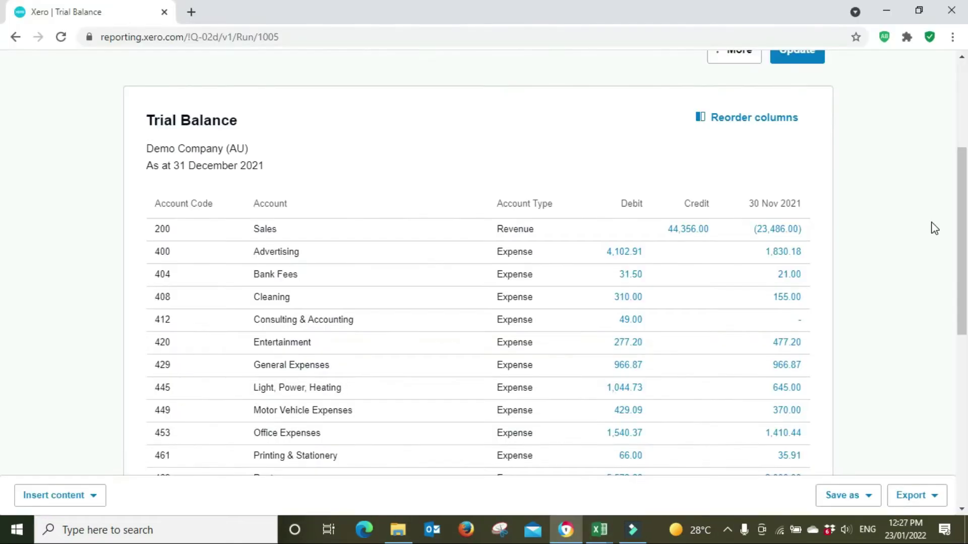
scroll(933, 227, "up", 5)
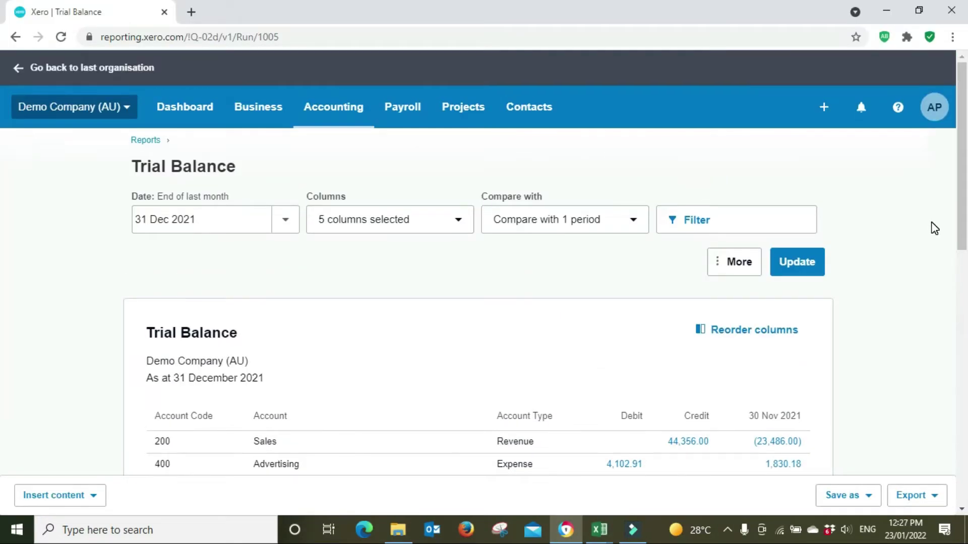
scroll(934, 228, "down", 4)
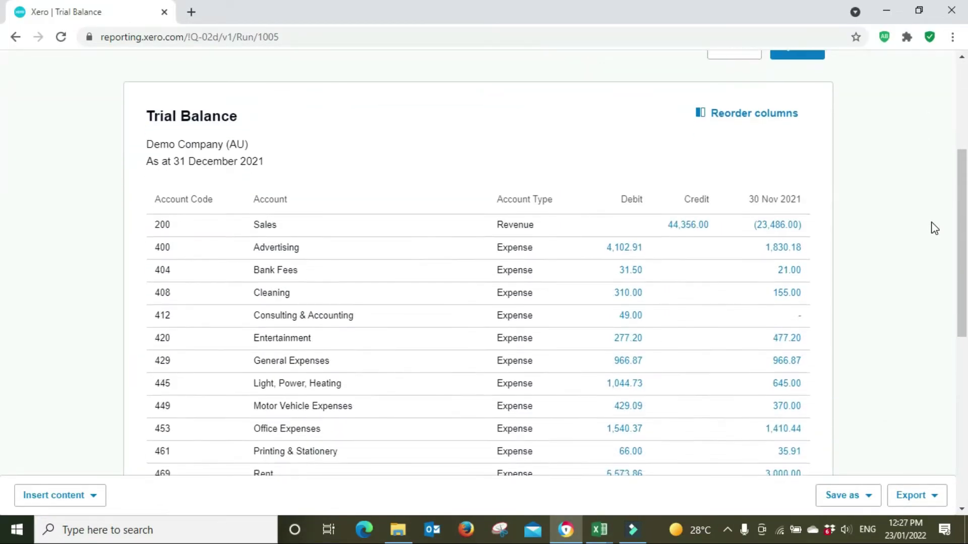
scroll(934, 228, "down", 8)
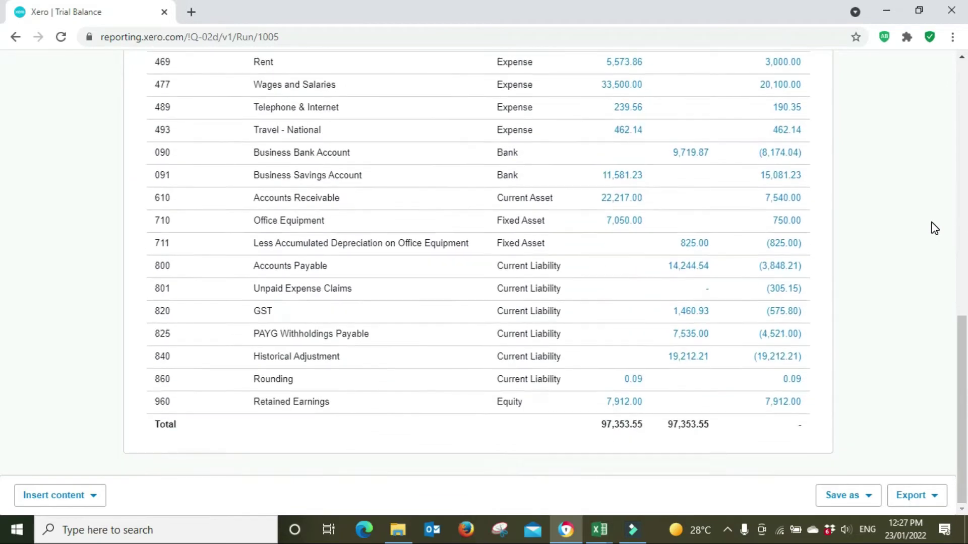
left_click(927, 497)
left_click(863, 430)
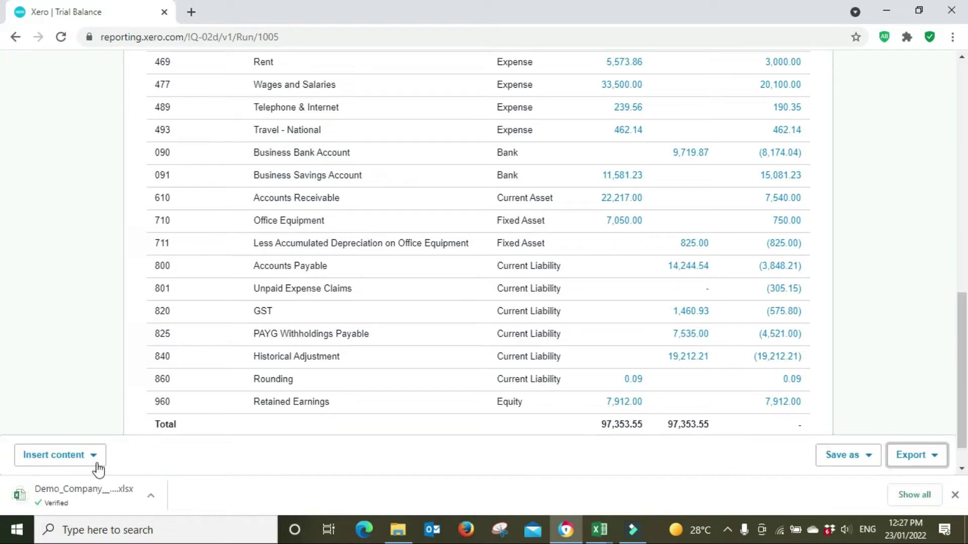
- Open the downloaded trial balance workbook in Excel, enable editing and set the zoom to 100%
left_click(84, 495)
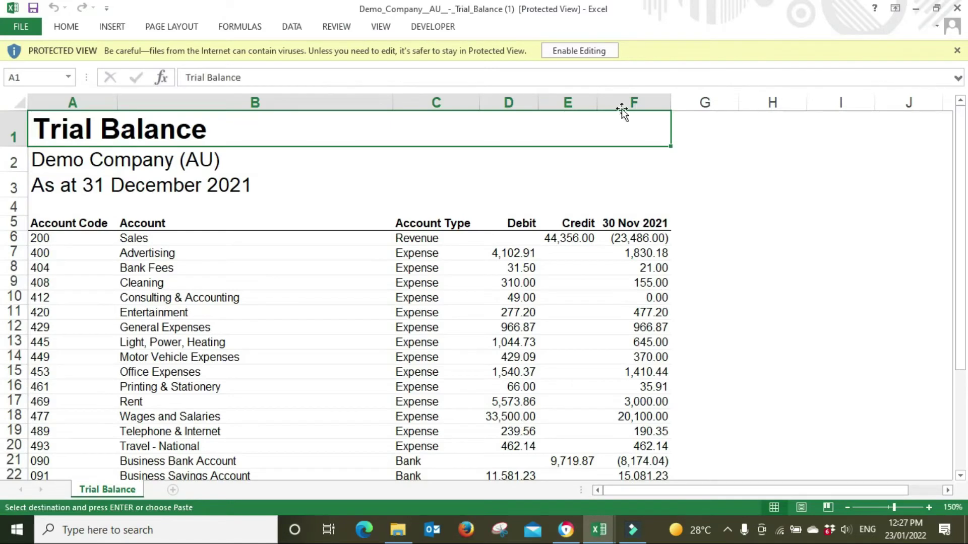
left_click(609, 54)
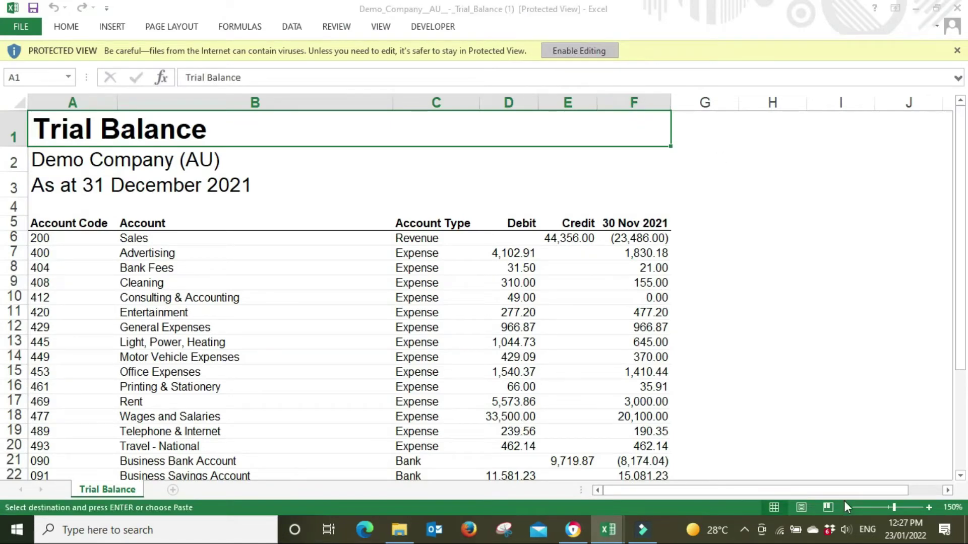
left_click(847, 508)
left_click(847, 507)
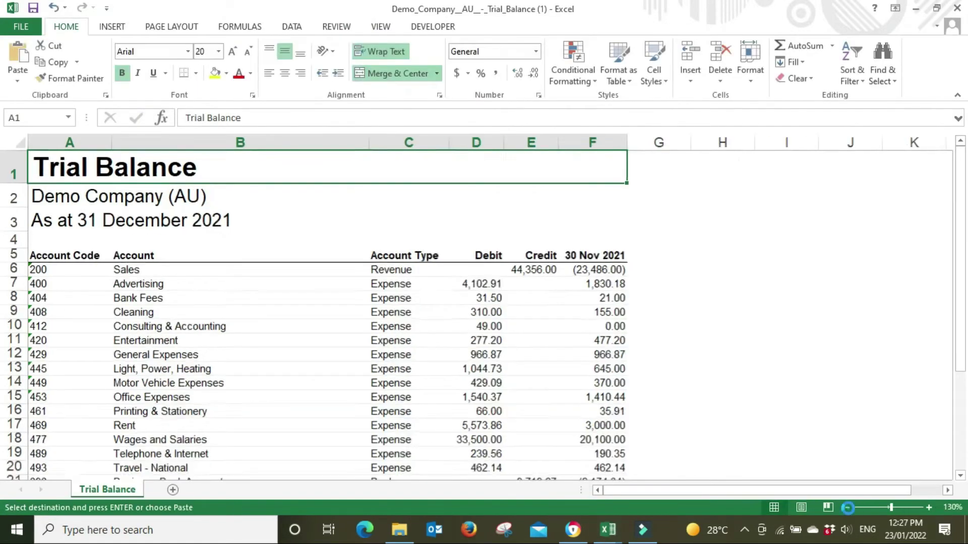
left_click(848, 508)
left_click(848, 508)
left_click(847, 507)
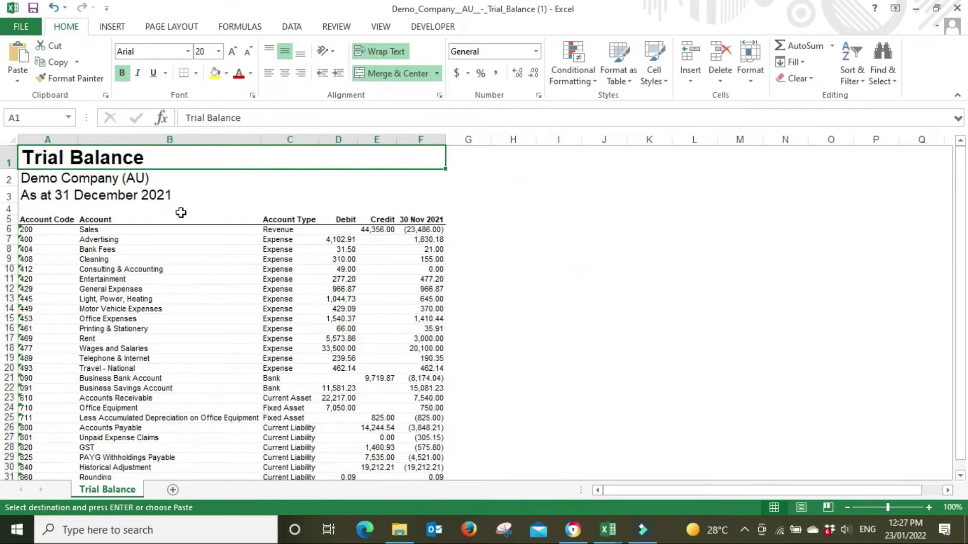
- Copy the account rows B6:E32 from the exported trial balance
left_click_drag(102, 231, 381, 395)
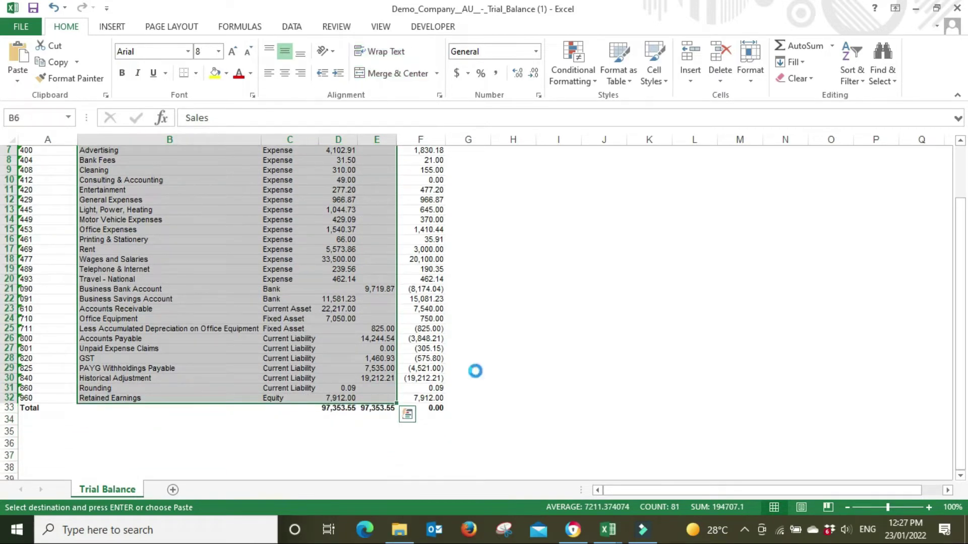
key("ctrl+c")
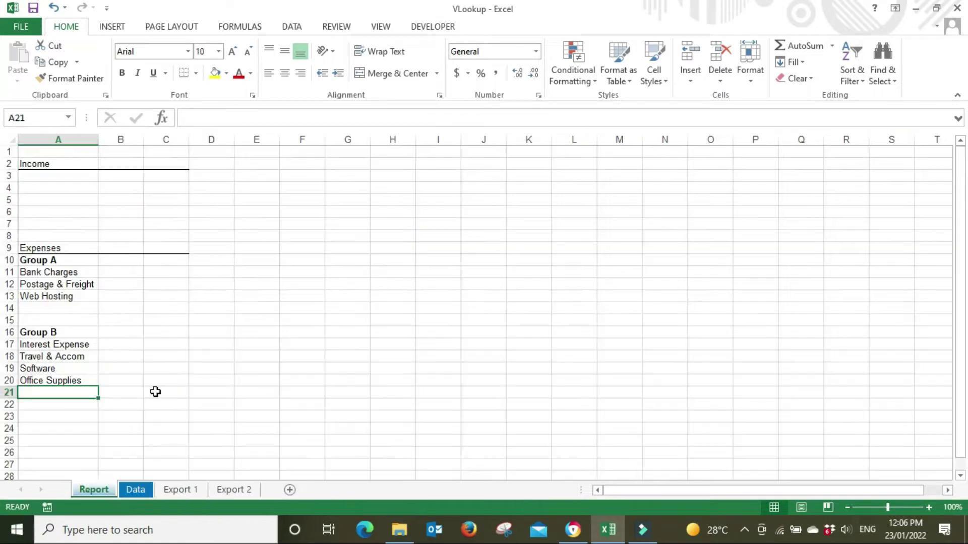
- In the VLookup workbook, examine the account rows on Export 1 and Data against the report's expense lines, leaving Report cell B11 selected
left_click(180, 489)
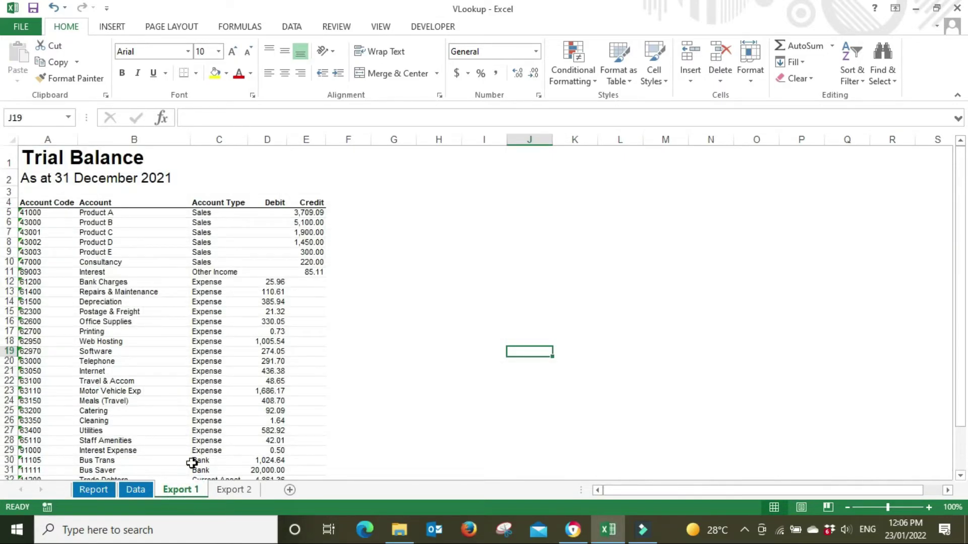
left_click_drag(31, 209, 313, 466)
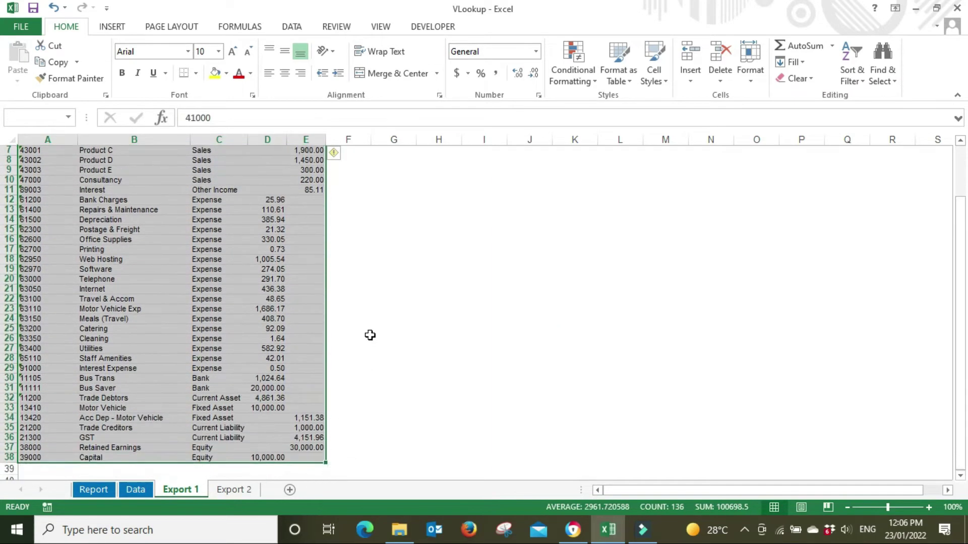
scroll(372, 335, "up", 3)
left_click(127, 492)
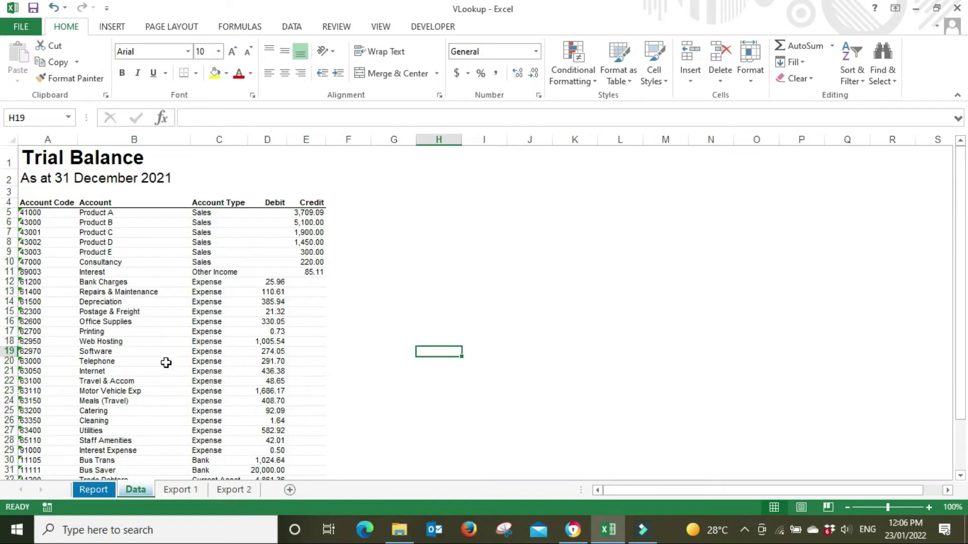
left_click(97, 490)
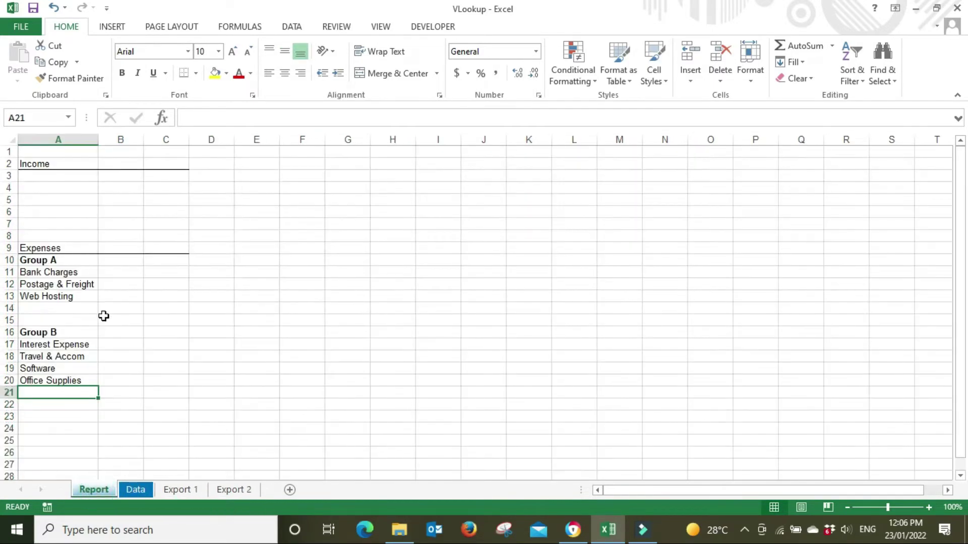
left_click(128, 273)
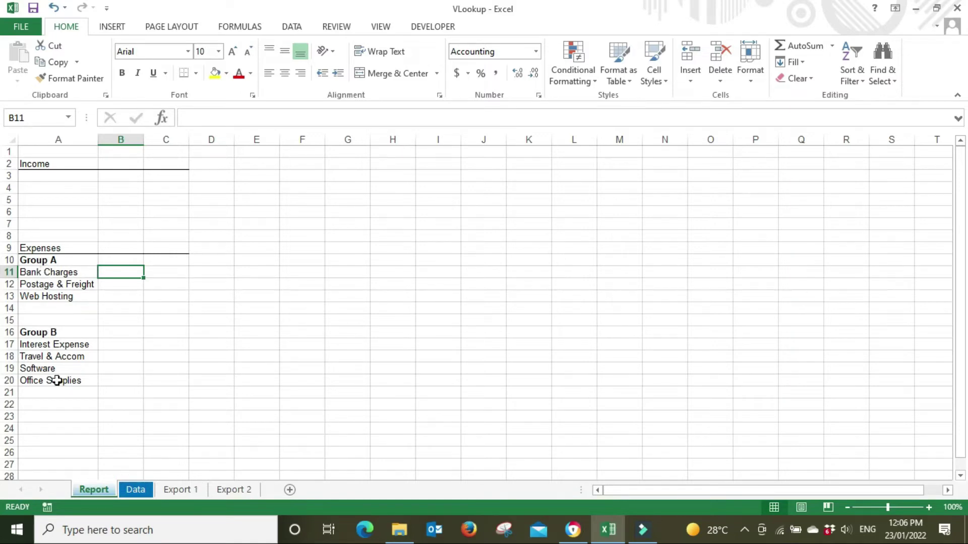
left_click(140, 490)
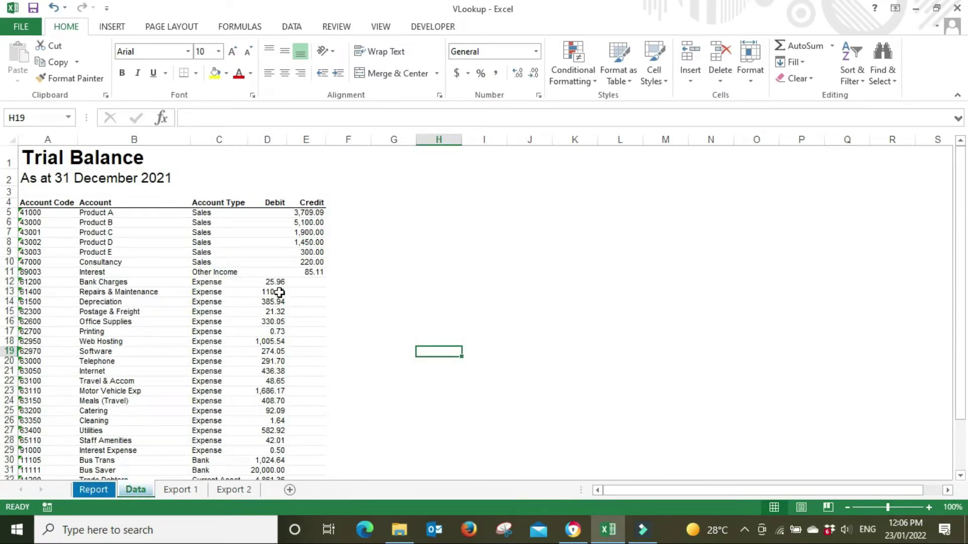
left_click(94, 490)
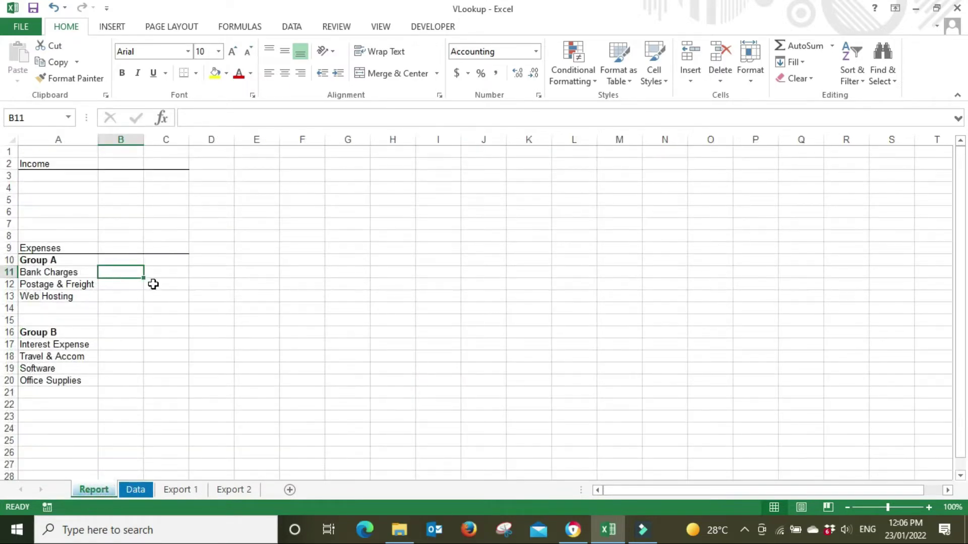
- Start a VLOOKUP formula in Report cell B11 with A11 as the lookup value and Data!B5:E41 as the table array
type("=")
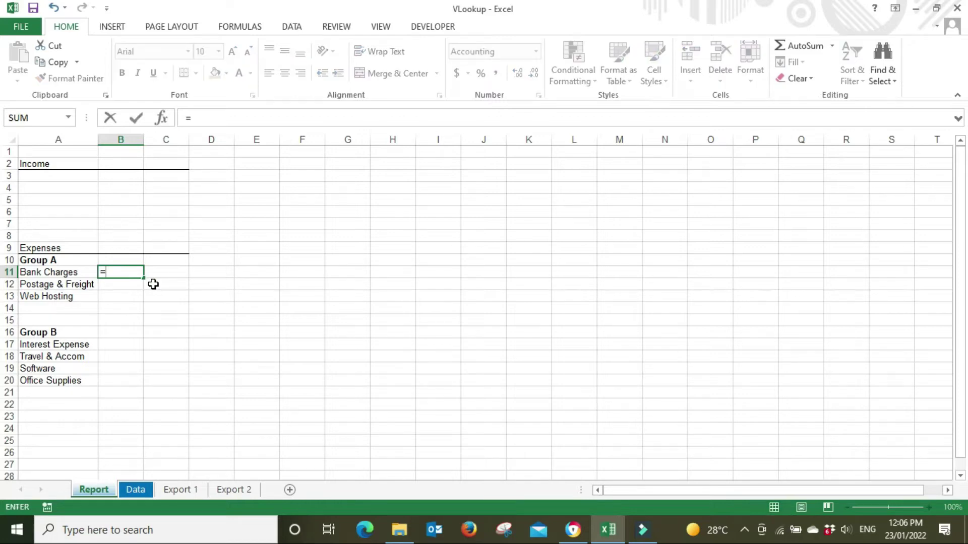
type("vloo")
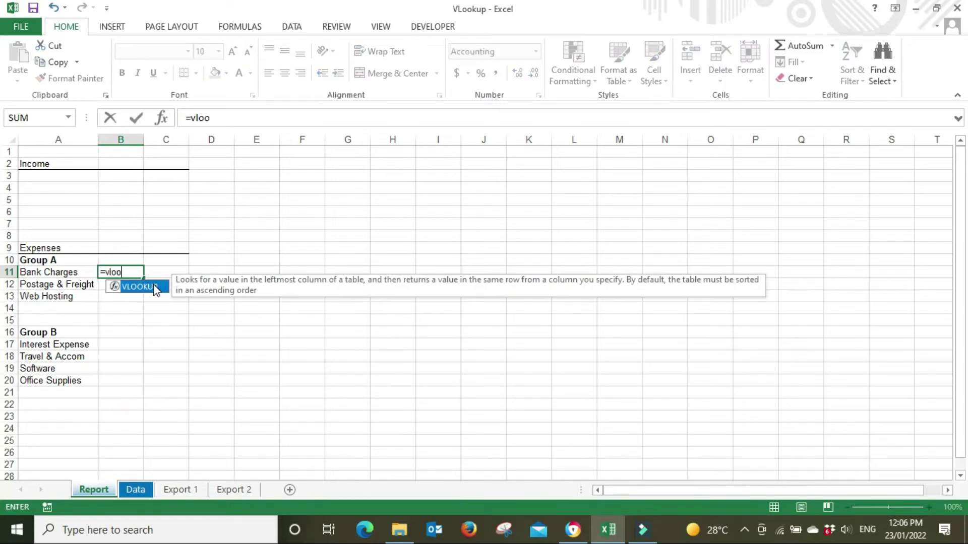
type("kup(")
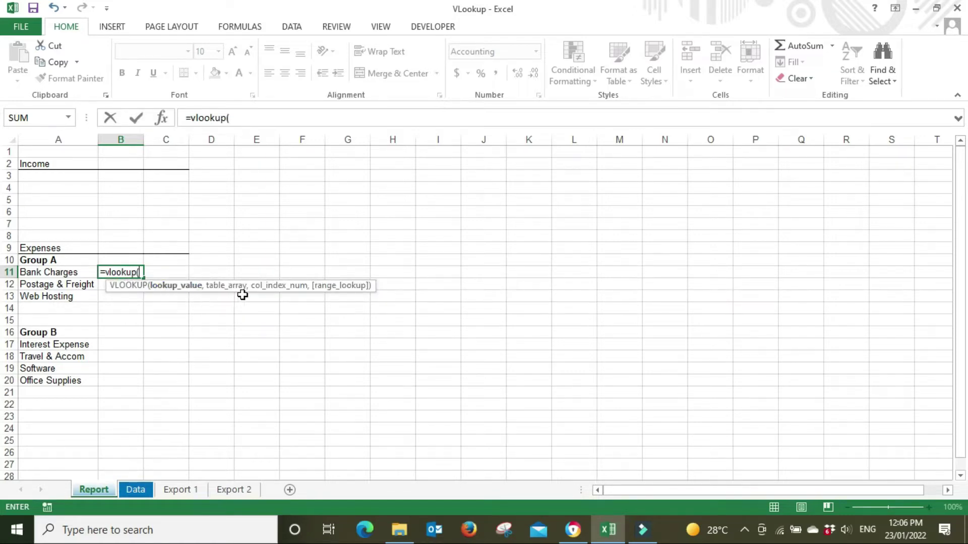
left_click(49, 273)
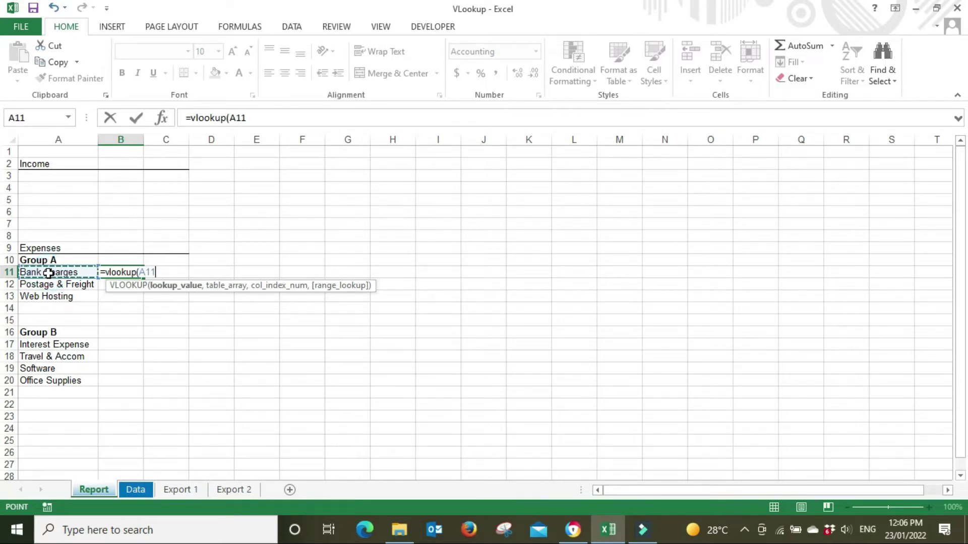
type(",")
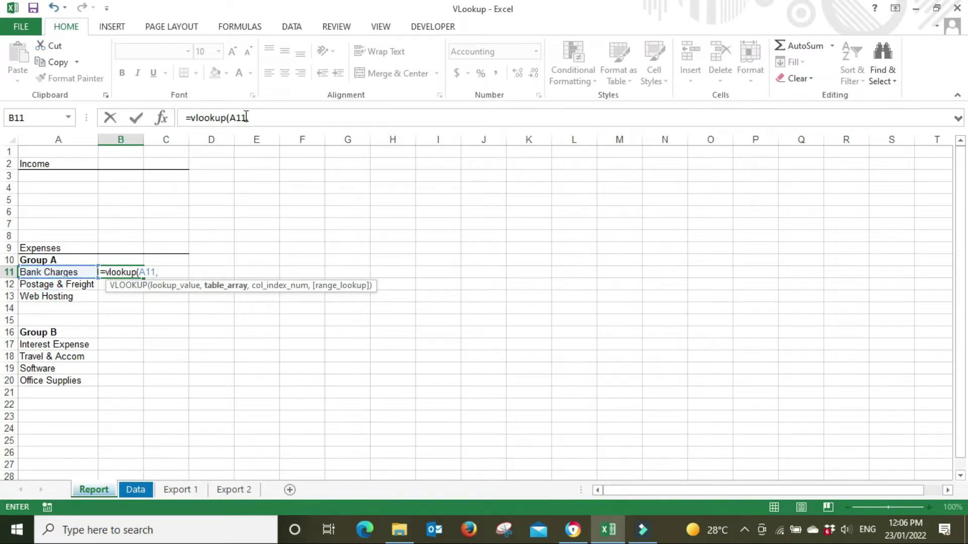
left_click(136, 490)
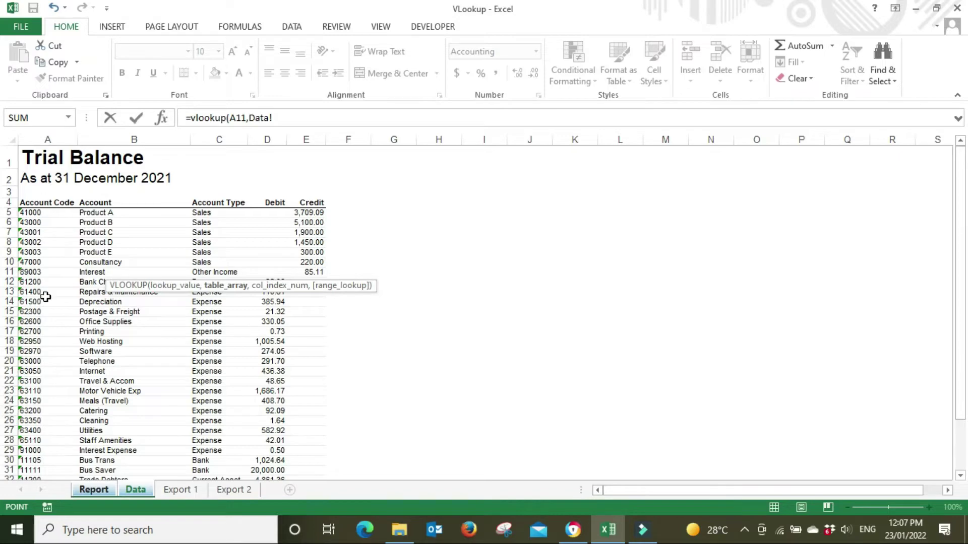
left_click_drag(103, 211, 309, 470)
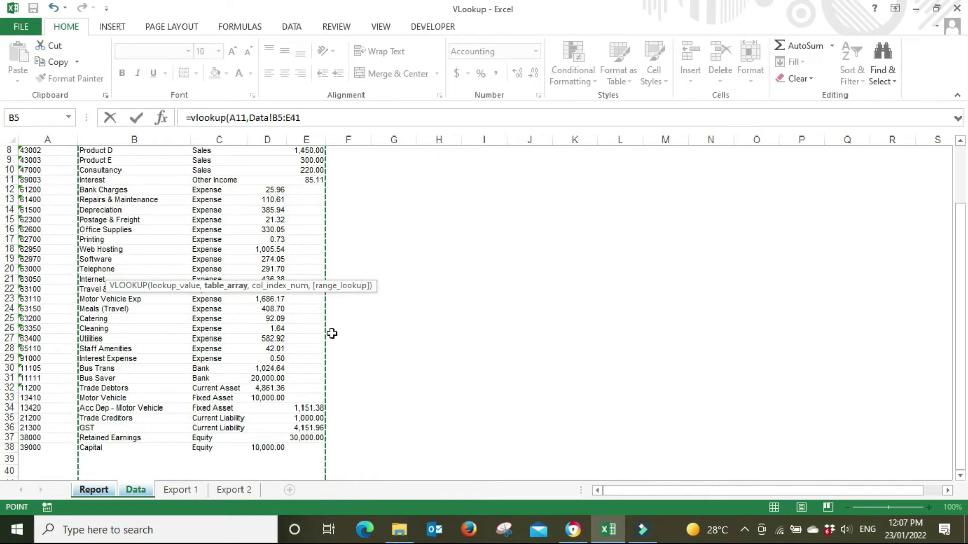
scroll(279, 248, "up", 3)
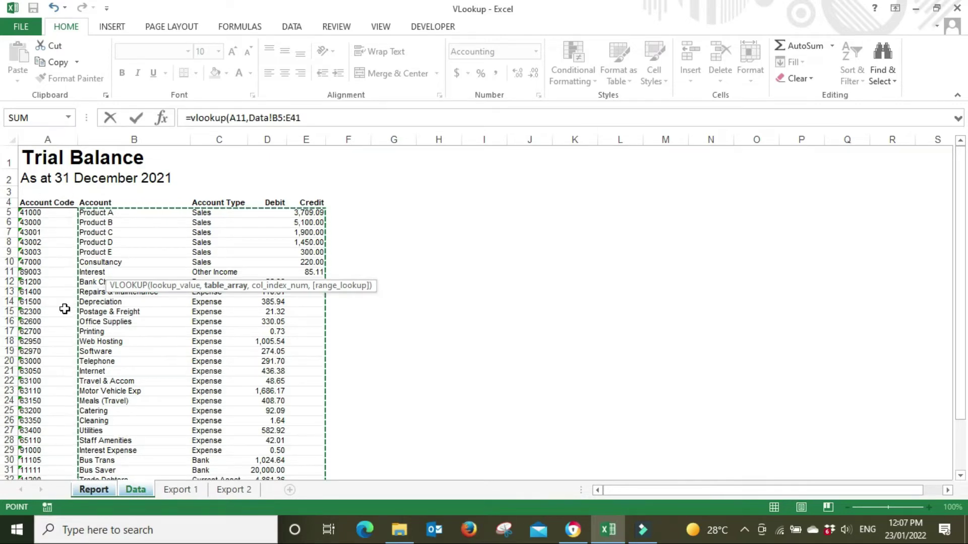
- Complete the Bank Charges VLOOKUP with column index 3 and an exact match (FALSE)
type(",")
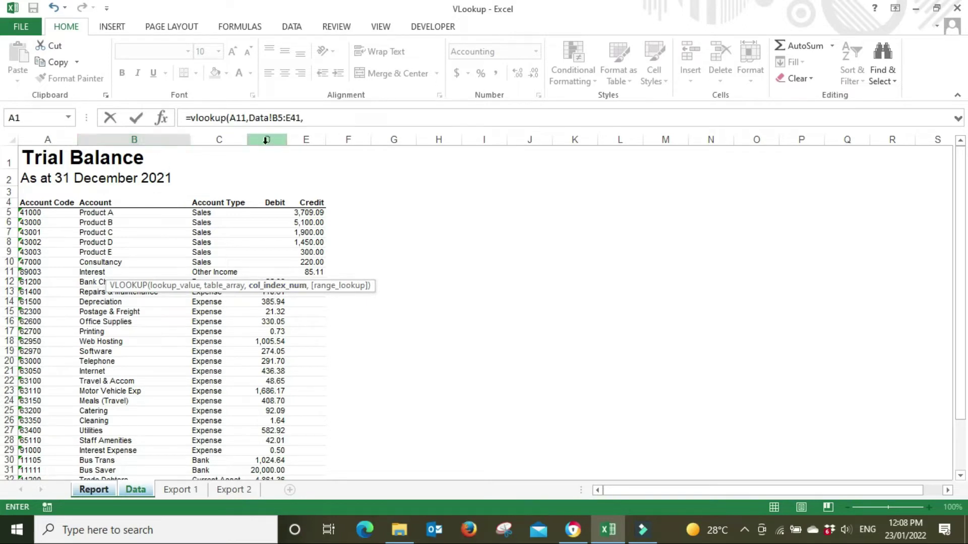
left_click(313, 120)
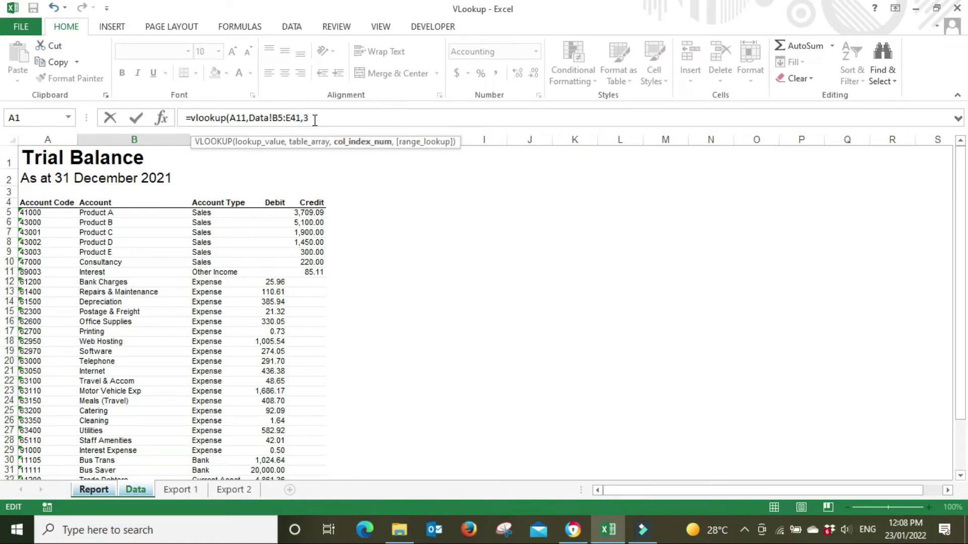
type(",")
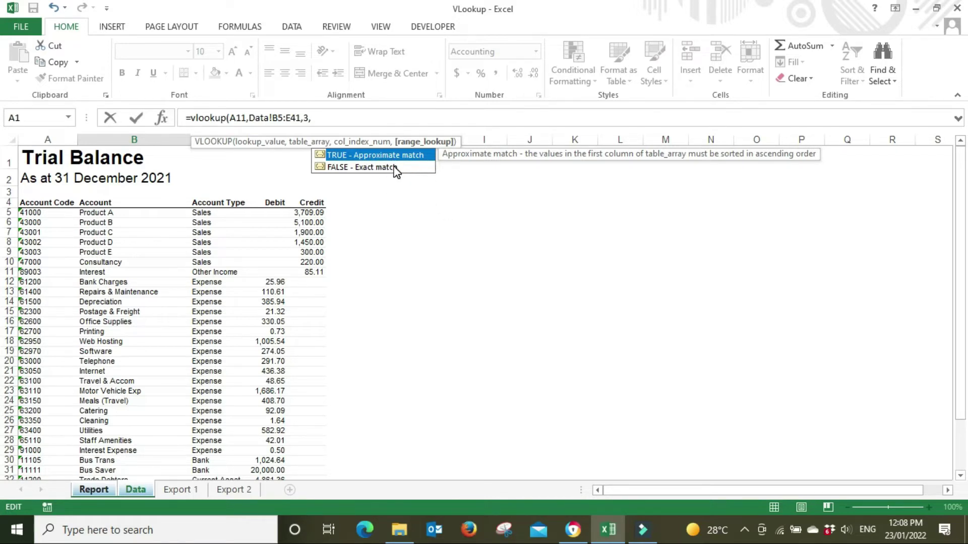
double_click(322, 167)
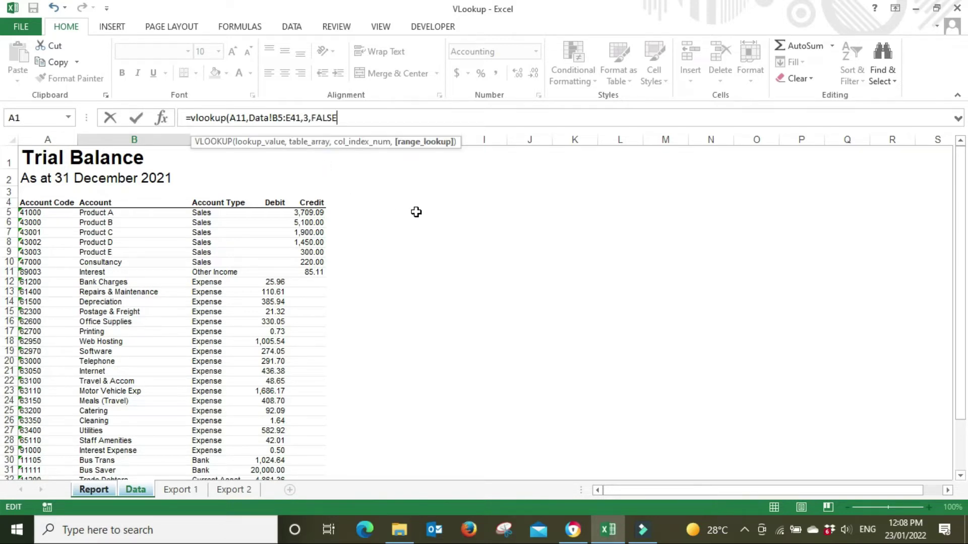
key("Return")
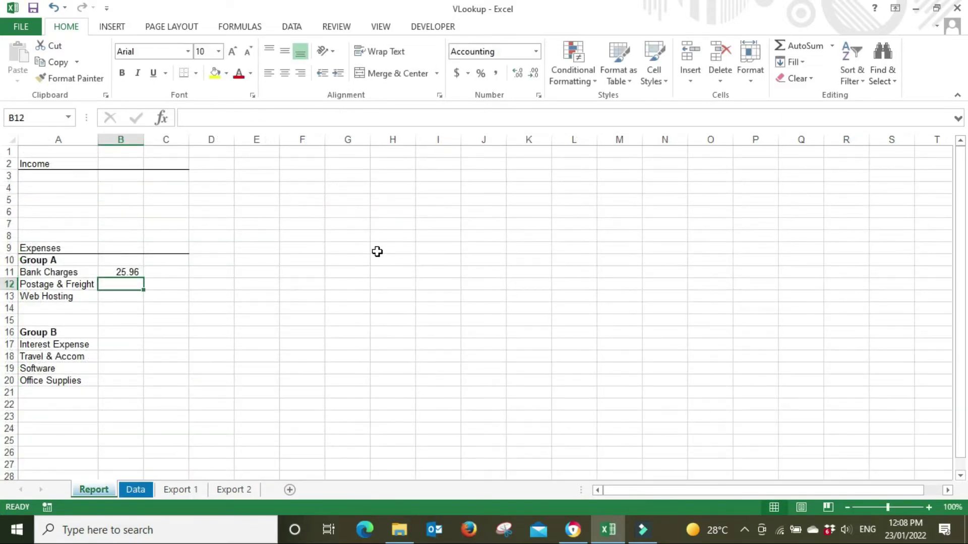
- Fill the Bank Charges lookup down through B13 and check the Web Hosting amount against its row on the Data sheet
left_click(139, 271)
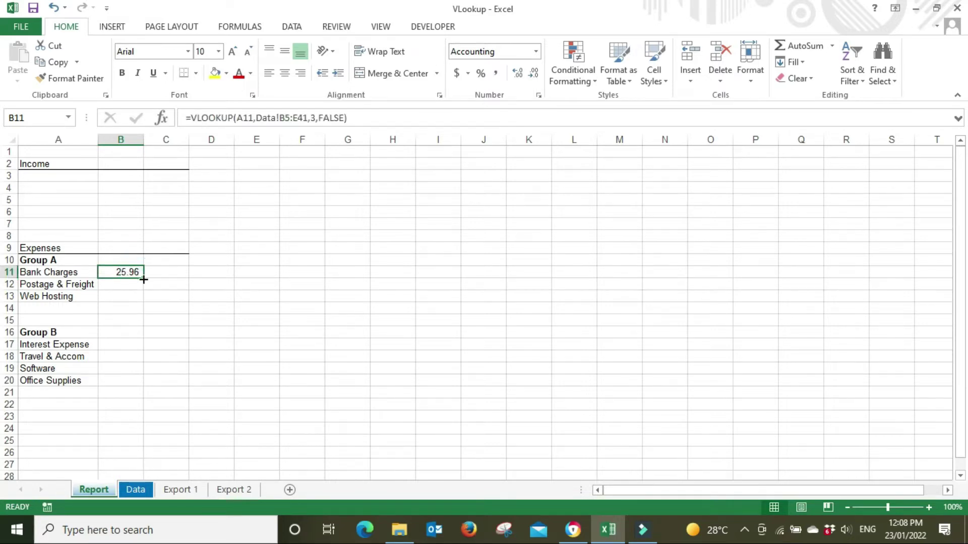
left_click_drag(144, 279, 144, 301)
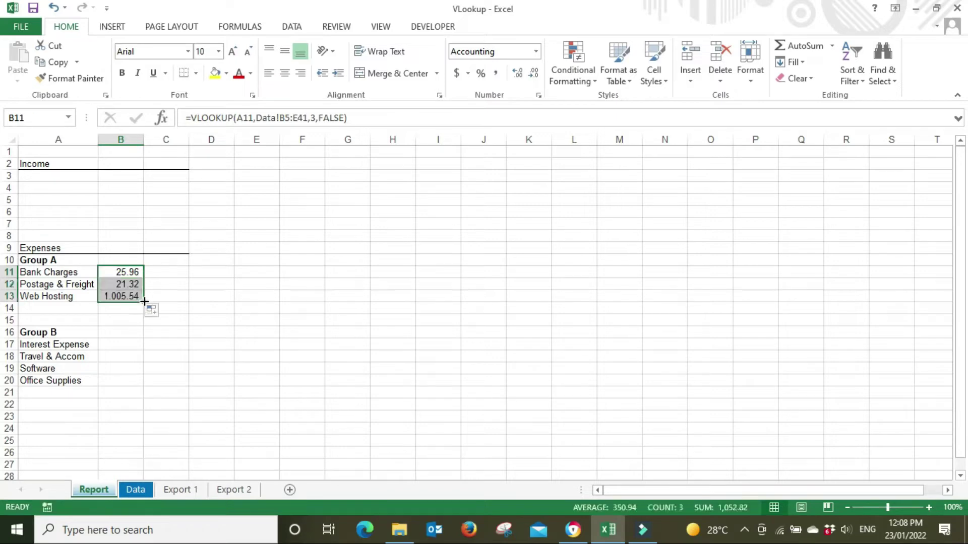
left_click(117, 297)
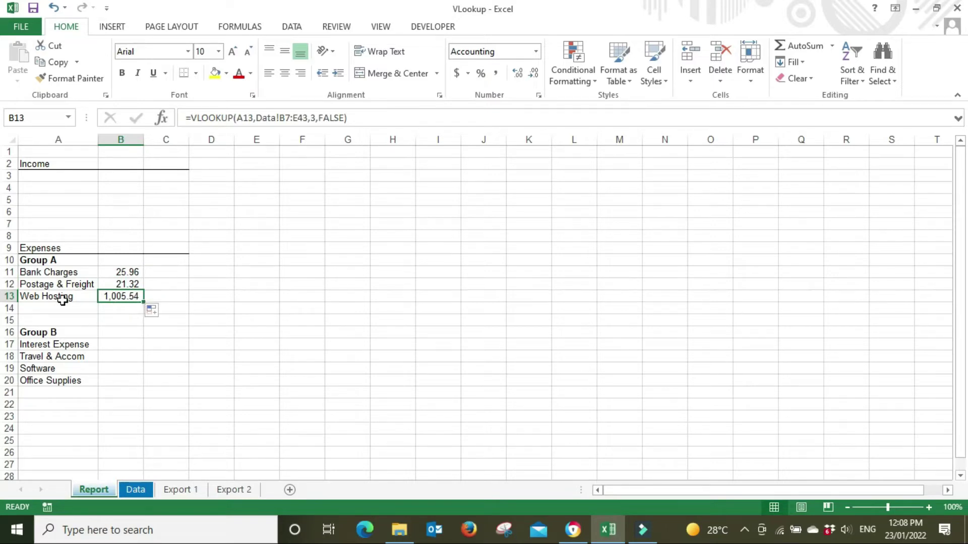
left_click(135, 490)
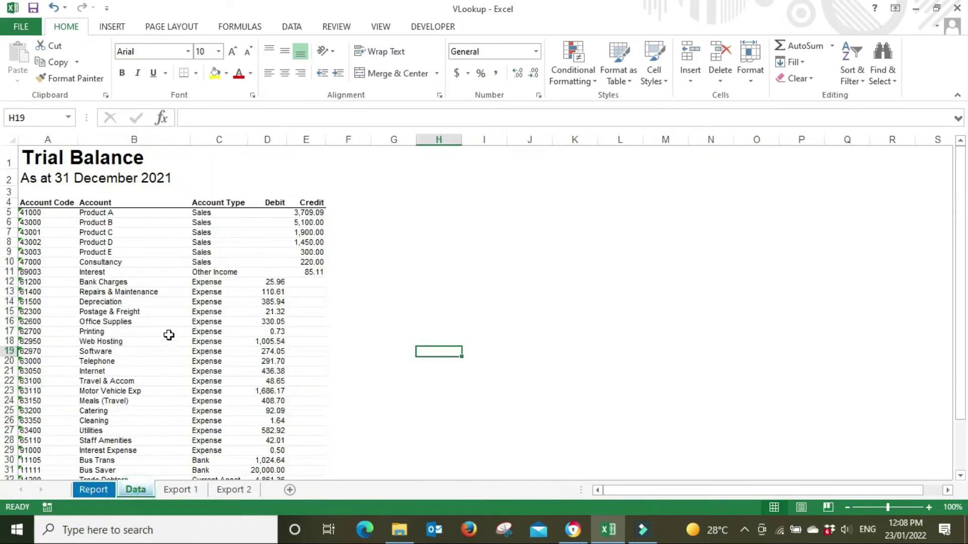
scroll(134, 303, "down", 1)
left_click_drag(105, 289, 277, 291)
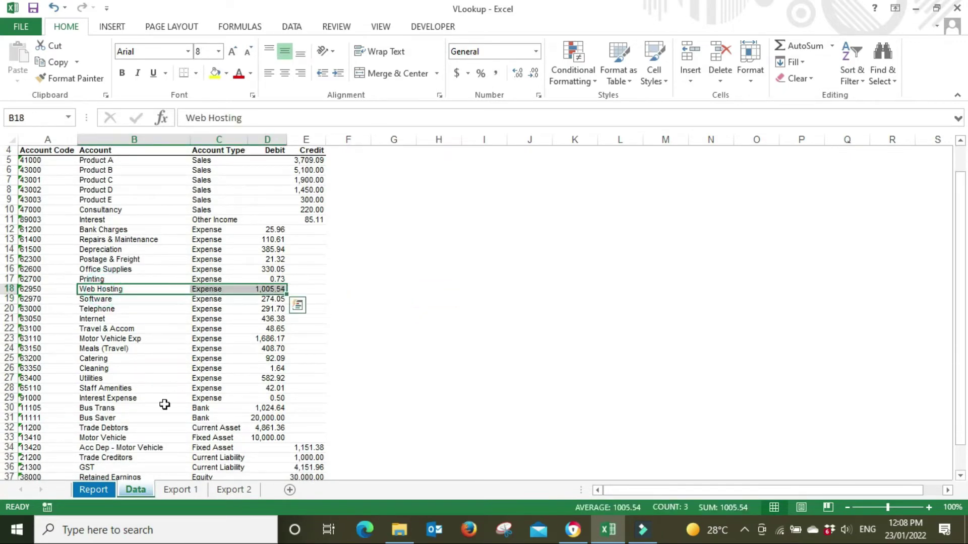
left_click(93, 489)
left_click(210, 297)
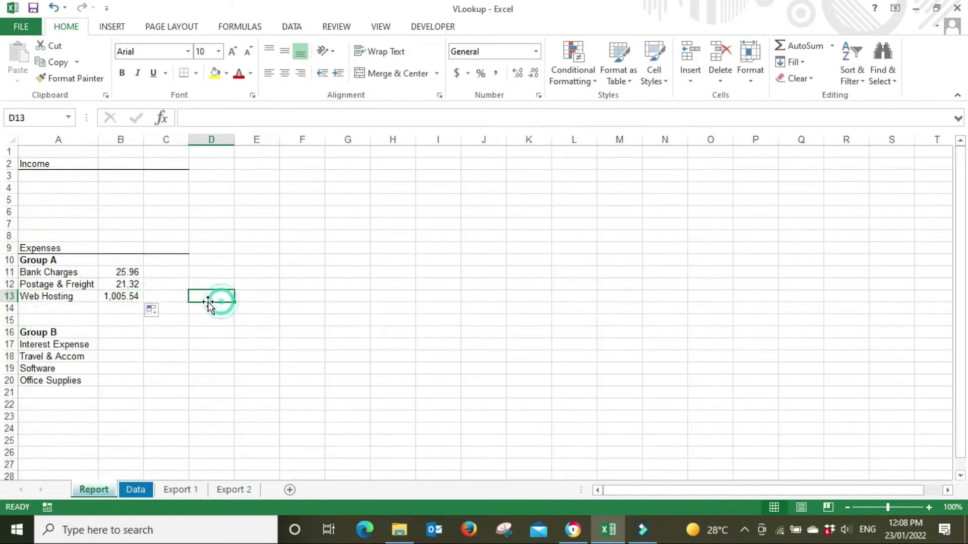
- Copy the Postage & Freight lookup from B12 to the Group B cells B17:B20 and check the Office Supplies amount against Data
left_click(132, 284)
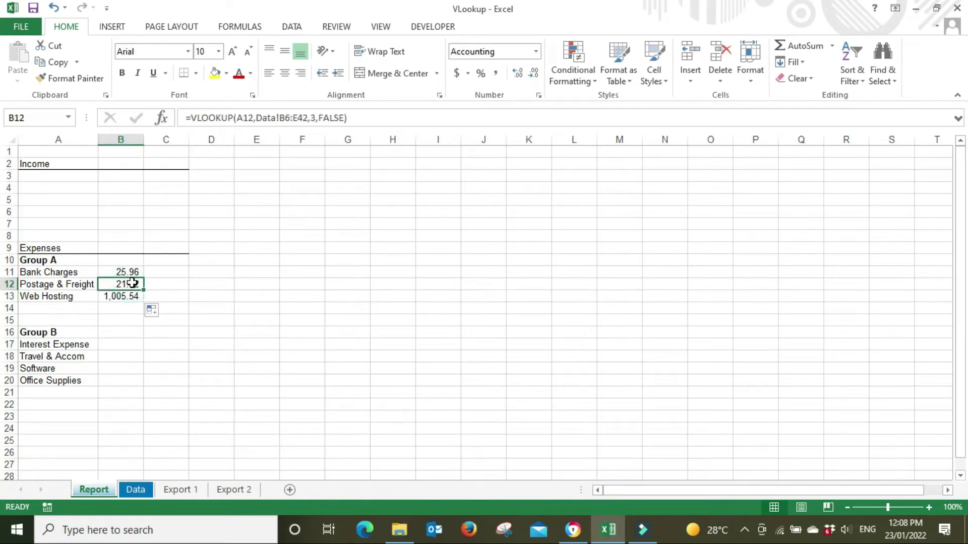
key("ctrl+c")
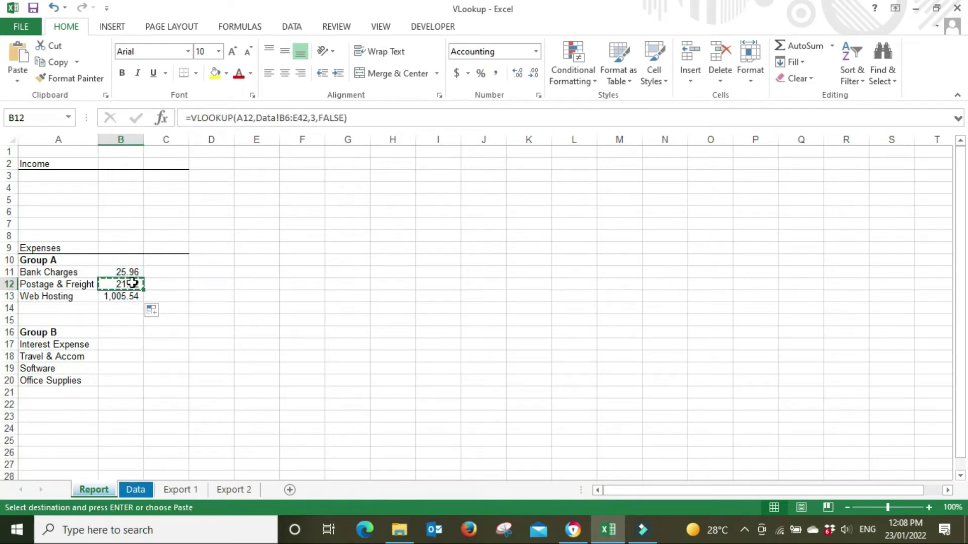
left_click(119, 345)
left_click_drag(125, 374, 125, 383)
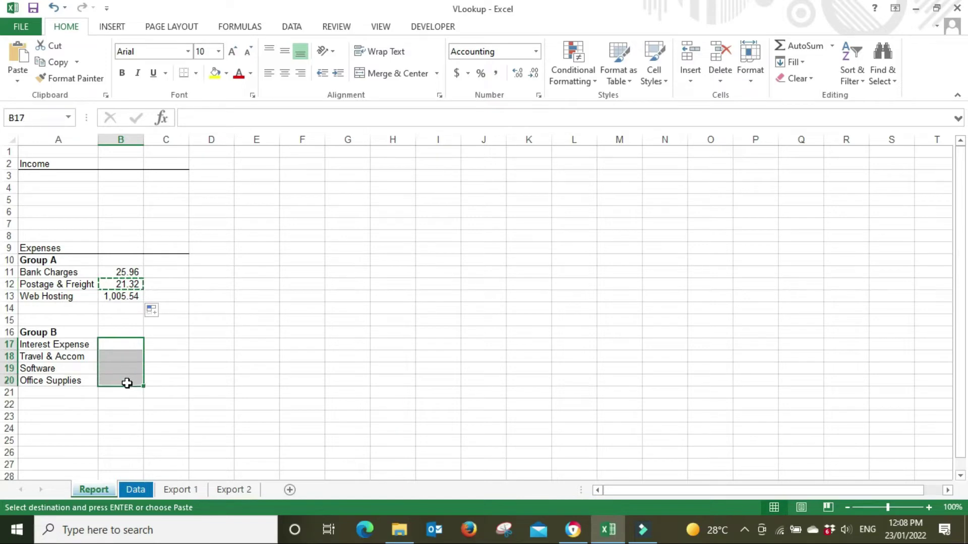
key("ctrl+v")
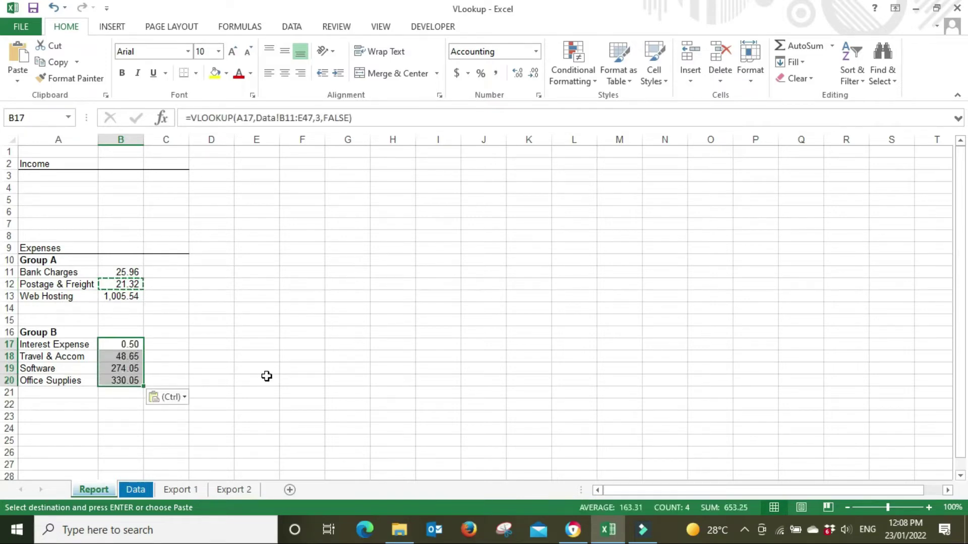
left_click(263, 342)
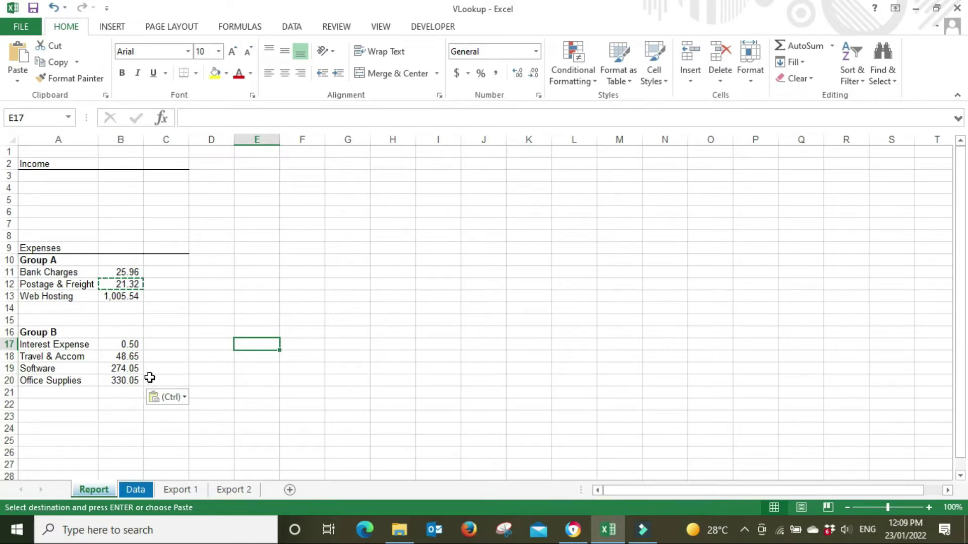
left_click(134, 489)
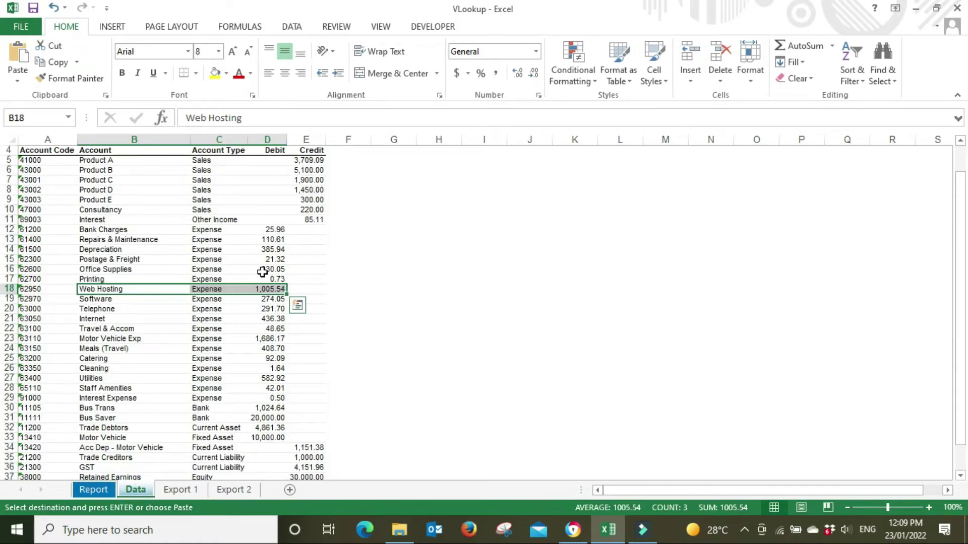
left_click(281, 270)
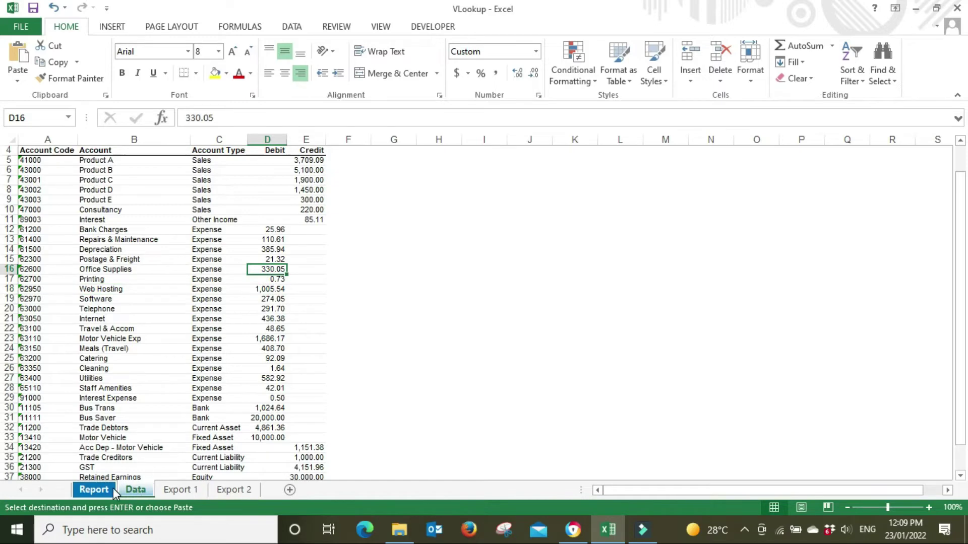
left_click(90, 488)
left_click(437, 305)
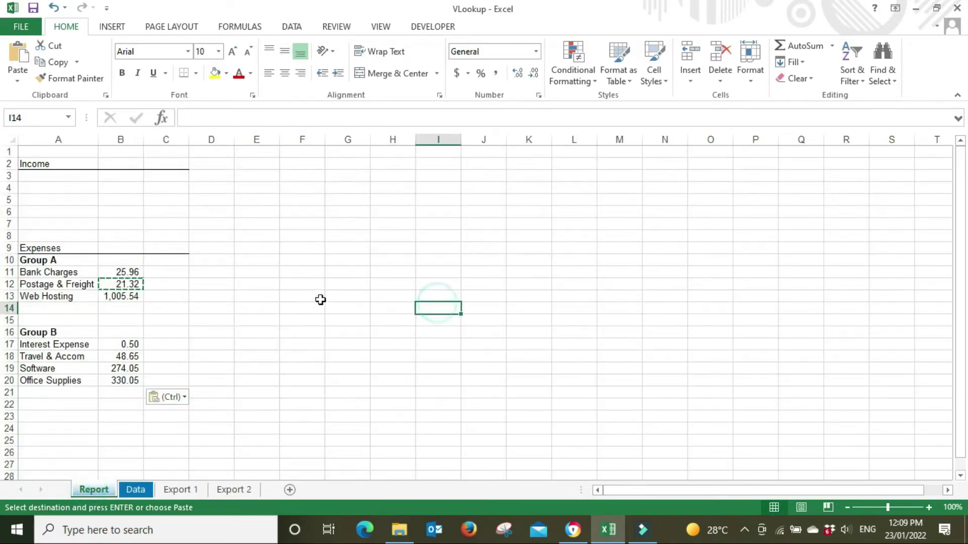
- Link the first Income line, Report cell A3, to the Product B account name in Data!B6
left_click(48, 178)
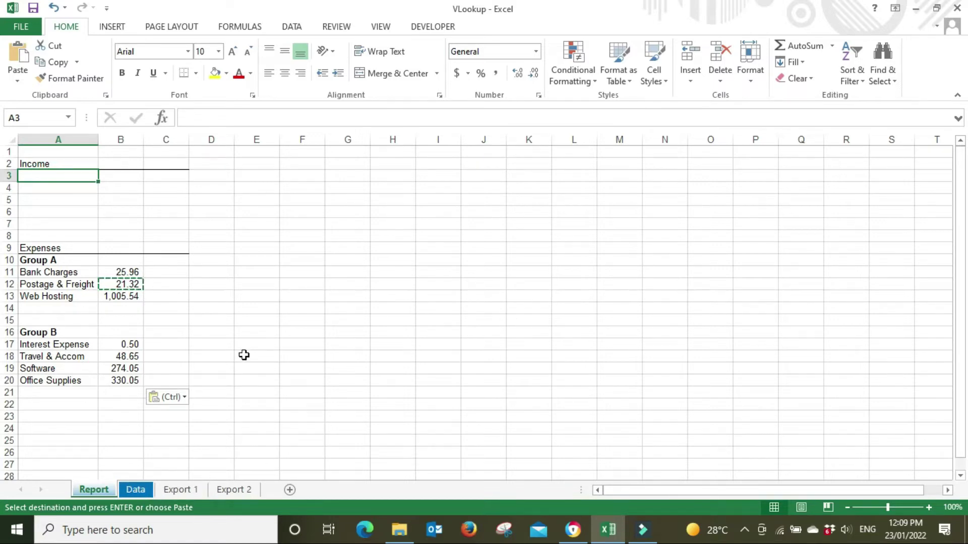
type("=")
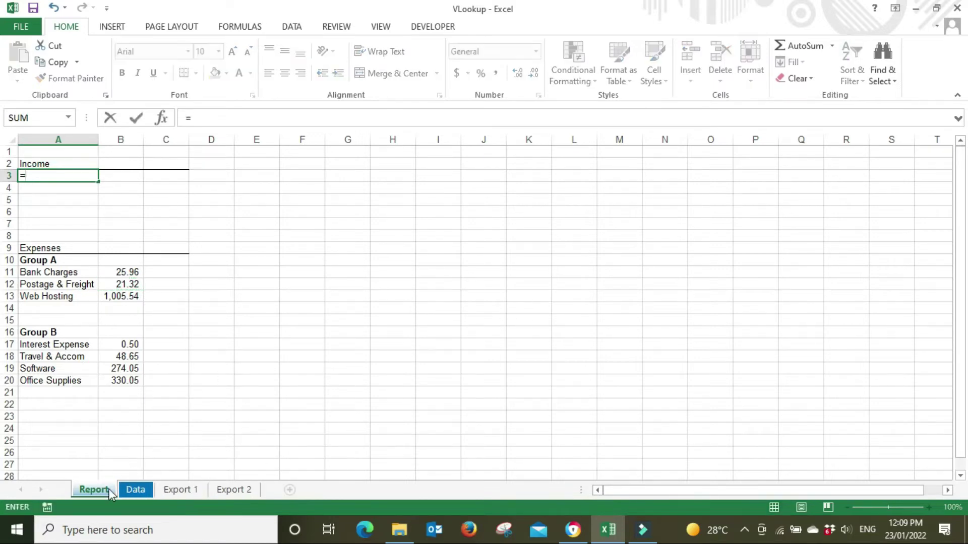
left_click(135, 490)
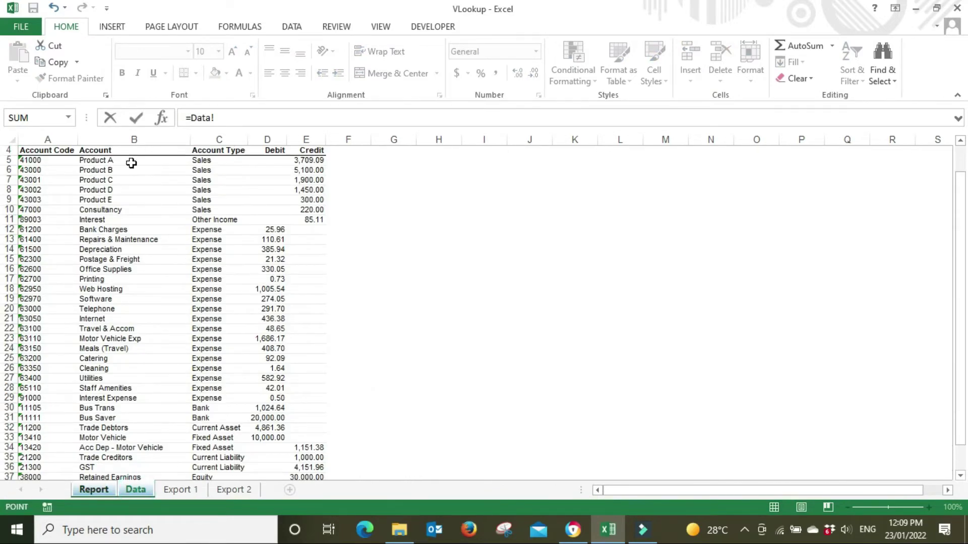
left_click(115, 170)
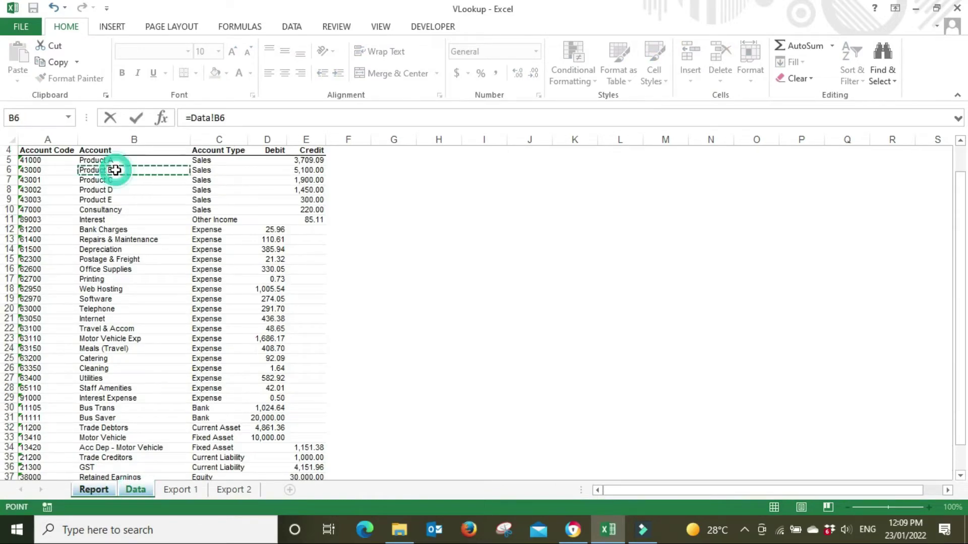
key("Return")
type("=")
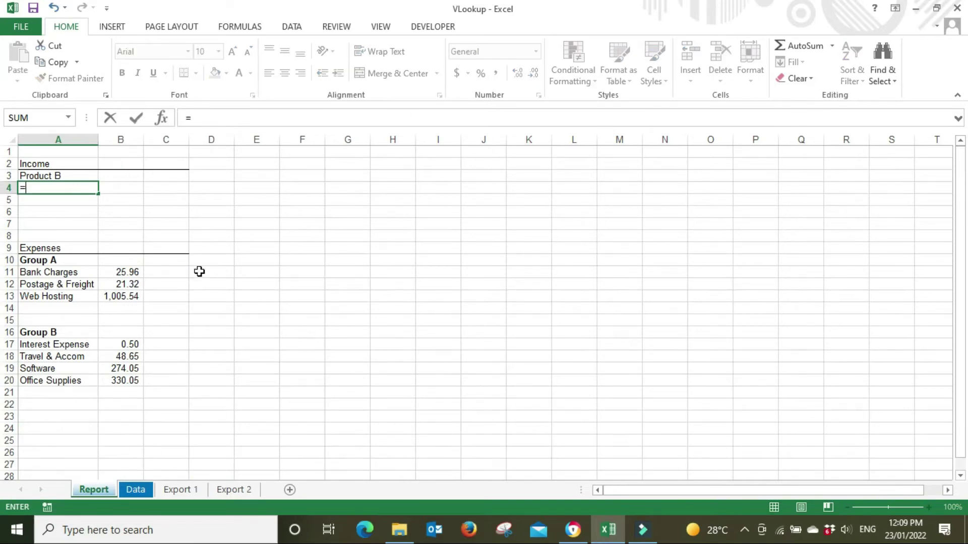
key("Escape")
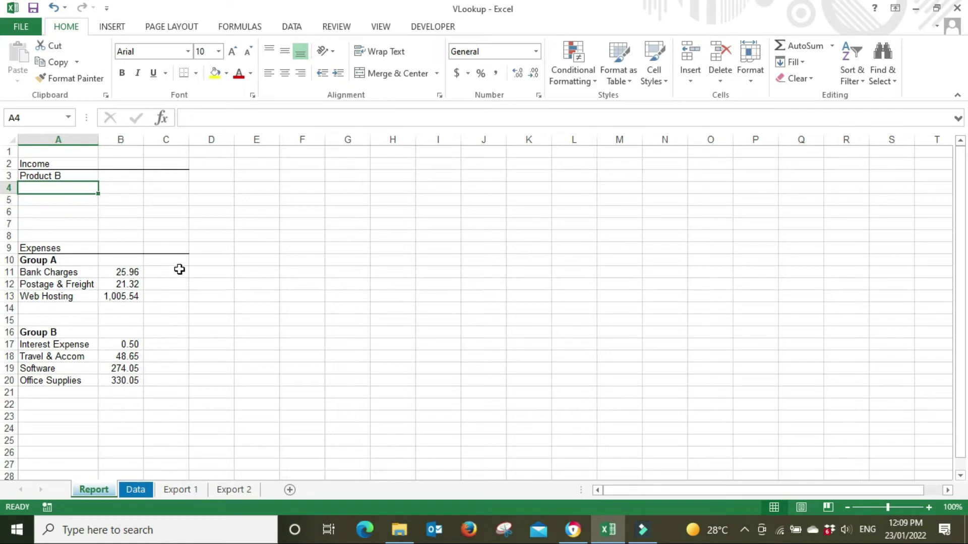
left_click(122, 173)
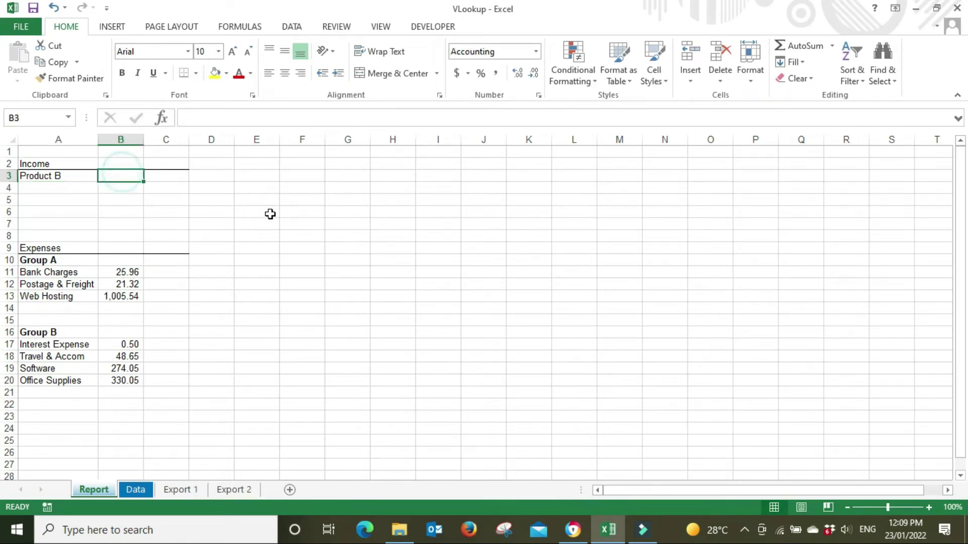
type("=")
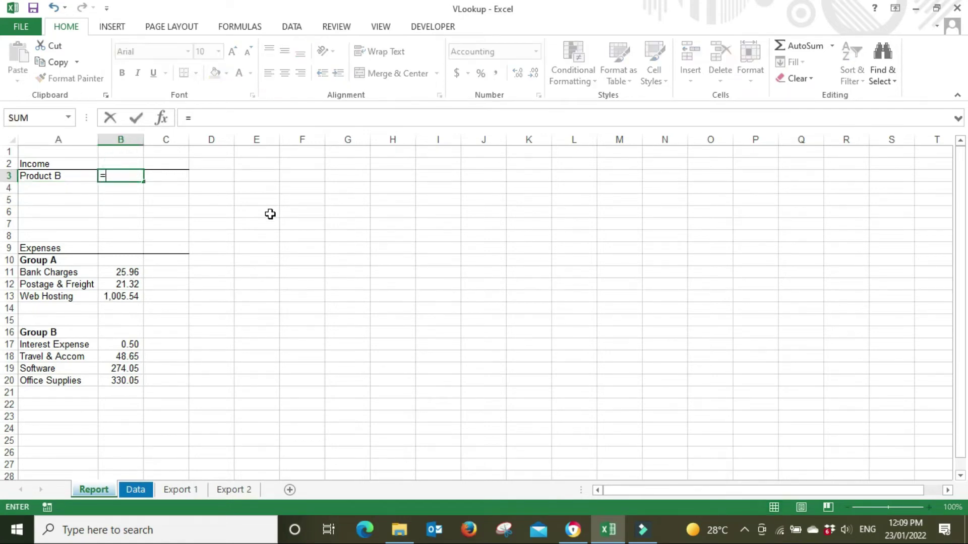
key("Escape")
- Copy the Bank Charges lookup from B11 to the Product B amount cell B3
left_click(127, 272)
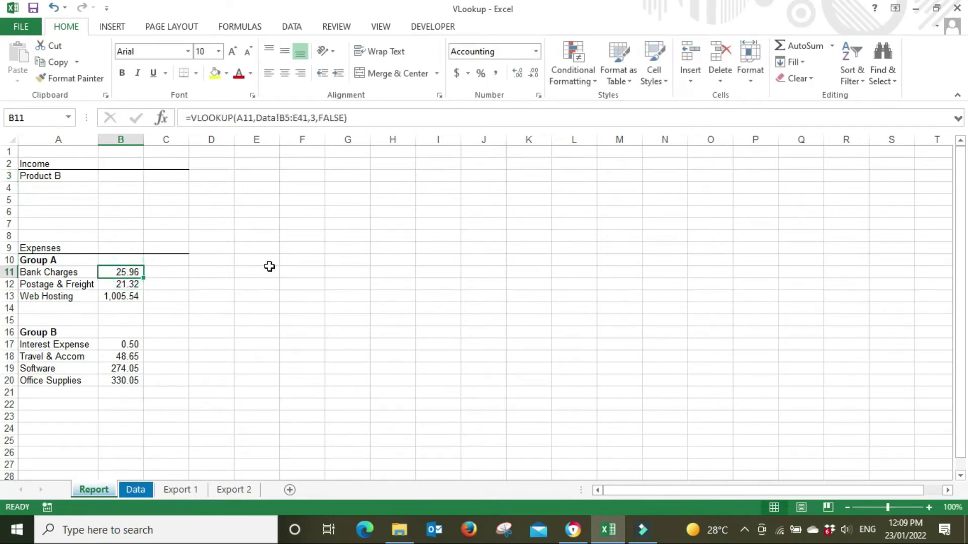
key("ctrl+c")
left_click(121, 174)
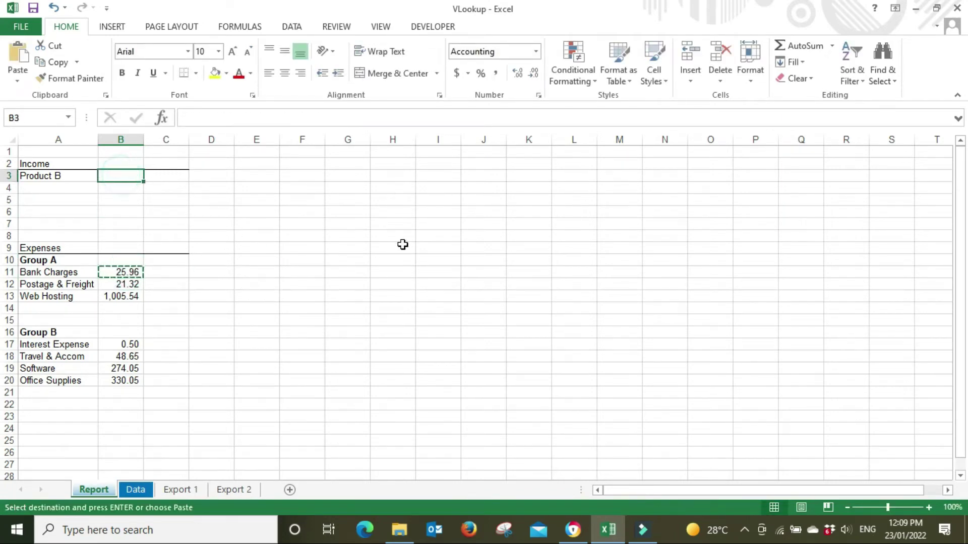
key("ctrl+v")
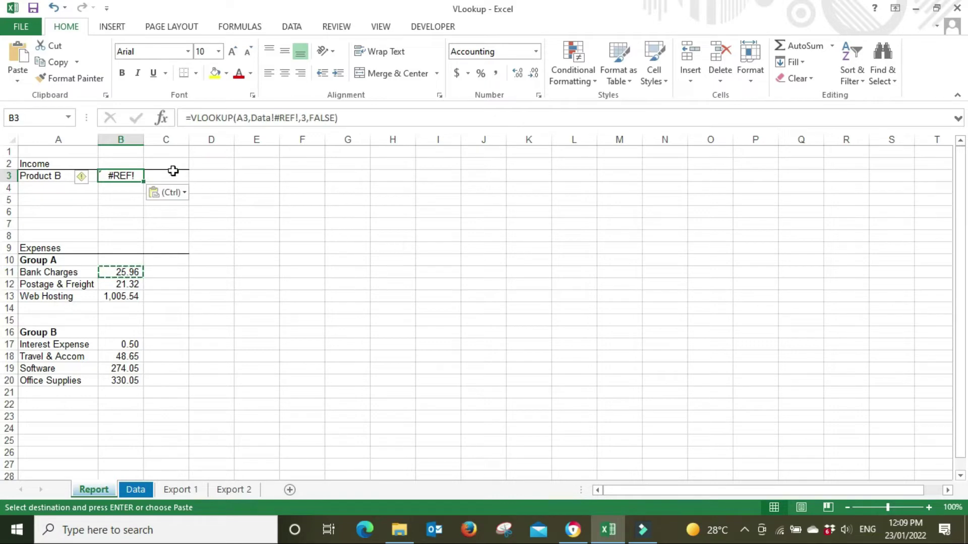
- Compare the table ranges in B11 and B12, and make the range in the Bank Charges lookup absolute as Data!$B$5:$E$41
left_click(125, 272)
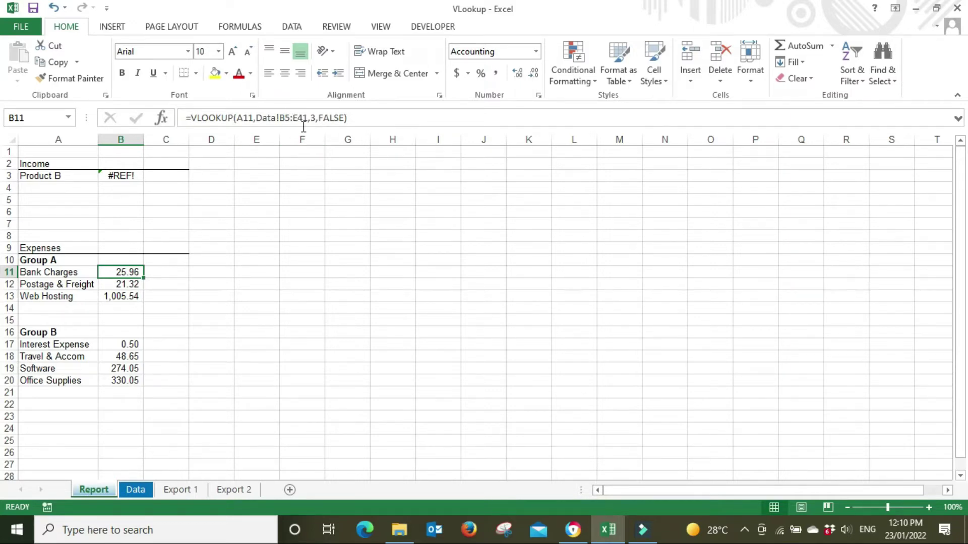
left_click(129, 284)
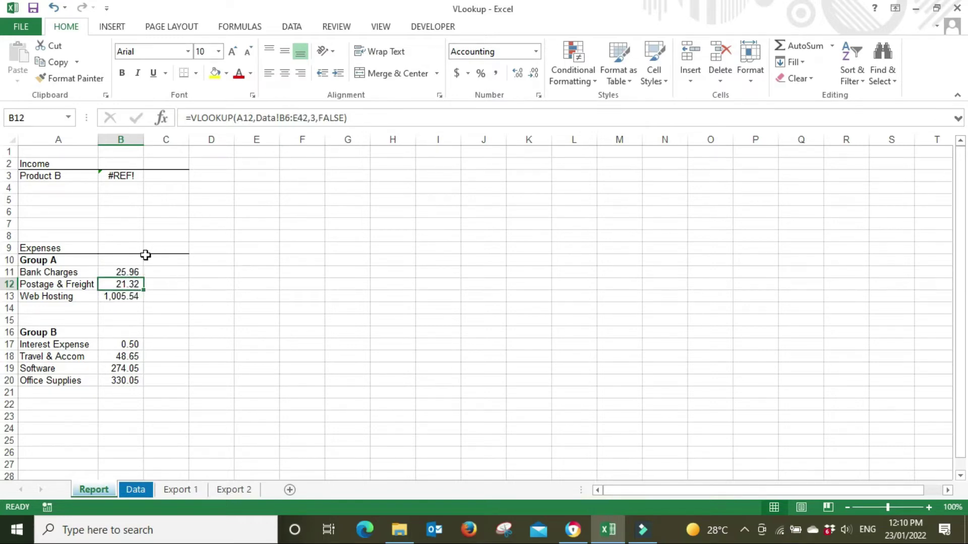
left_click(133, 272)
left_click(283, 116)
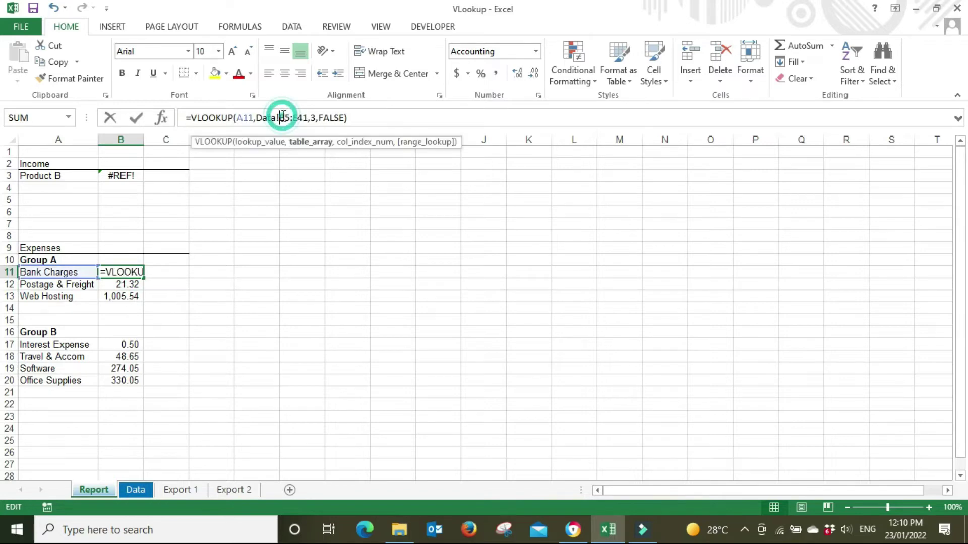
left_click(283, 116)
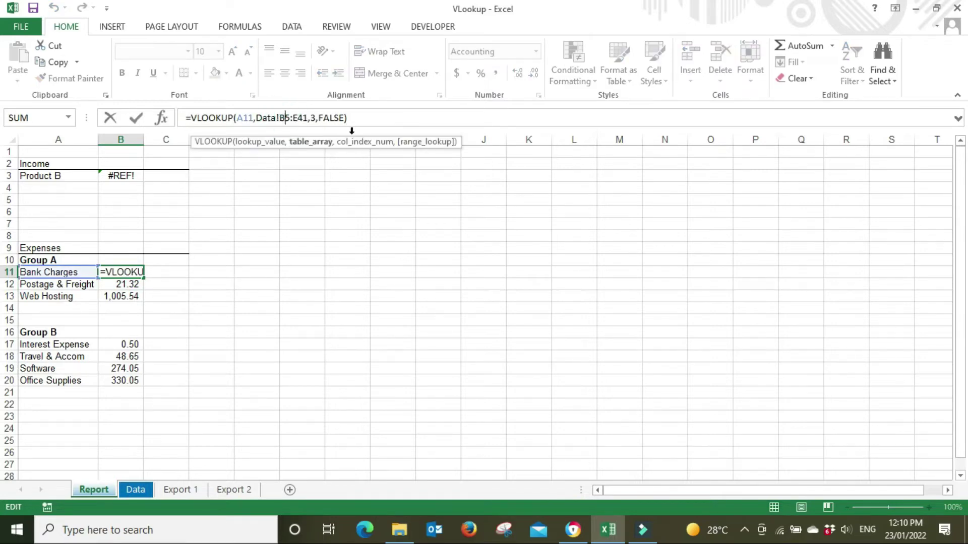
key("F4")
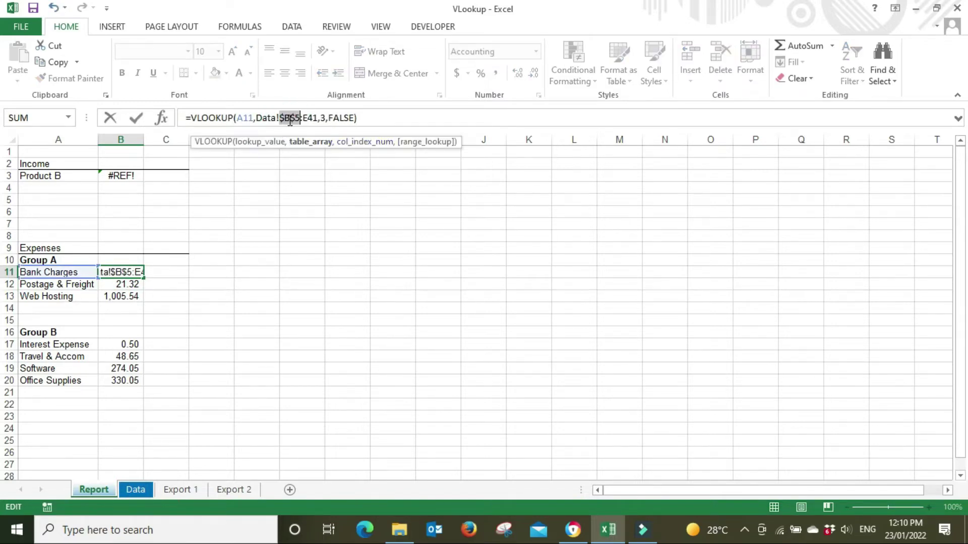
left_click(310, 117)
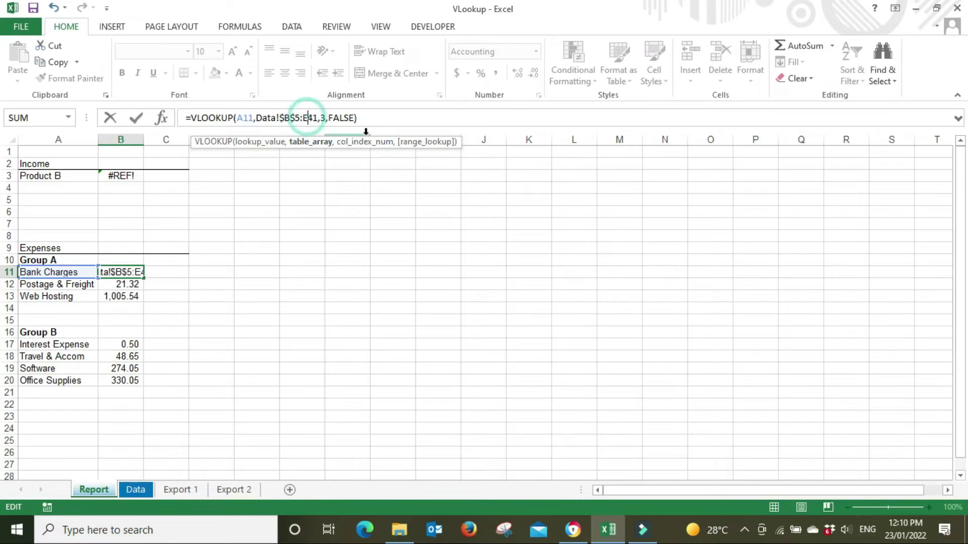
key("F4")
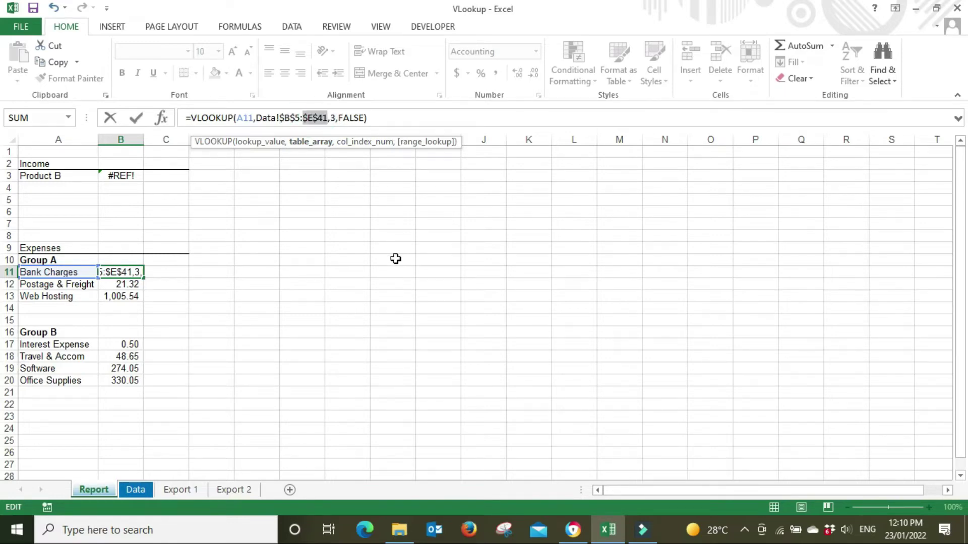
key("Return")
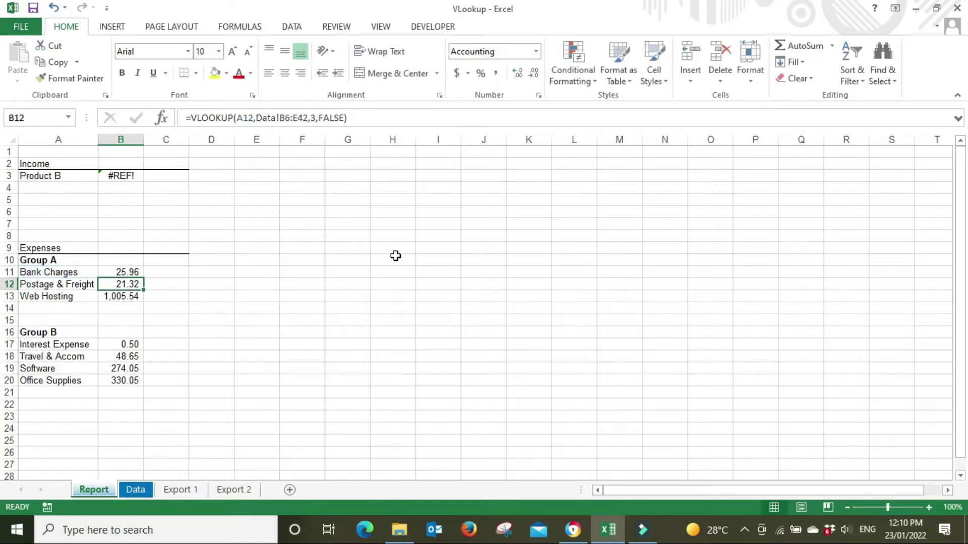
- Copy the Bank Charges lookup with its absolute range to B12:B13 and B17:B20, and check the pasted formulas
left_click(121, 269)
key("ctrl+c")
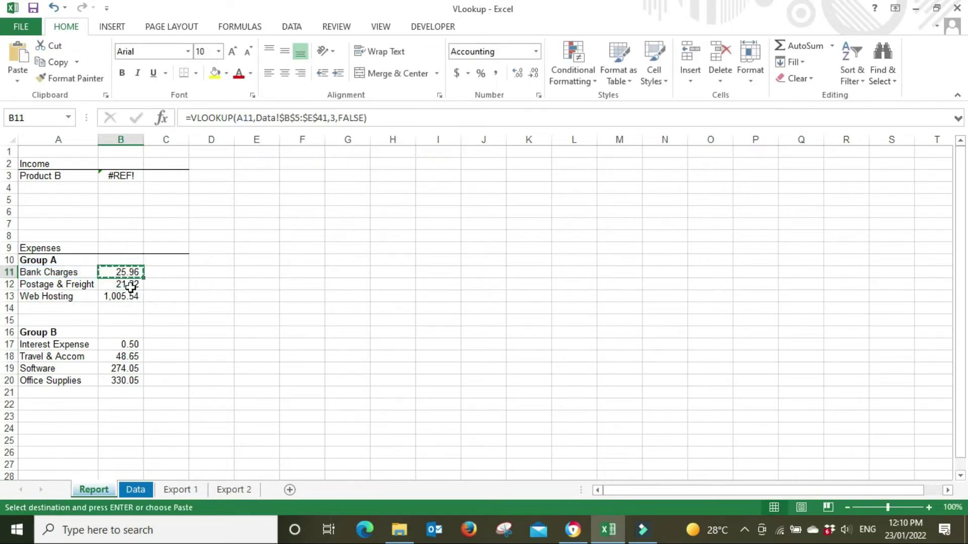
left_click_drag(129, 284, 130, 291)
key("ctrl+v")
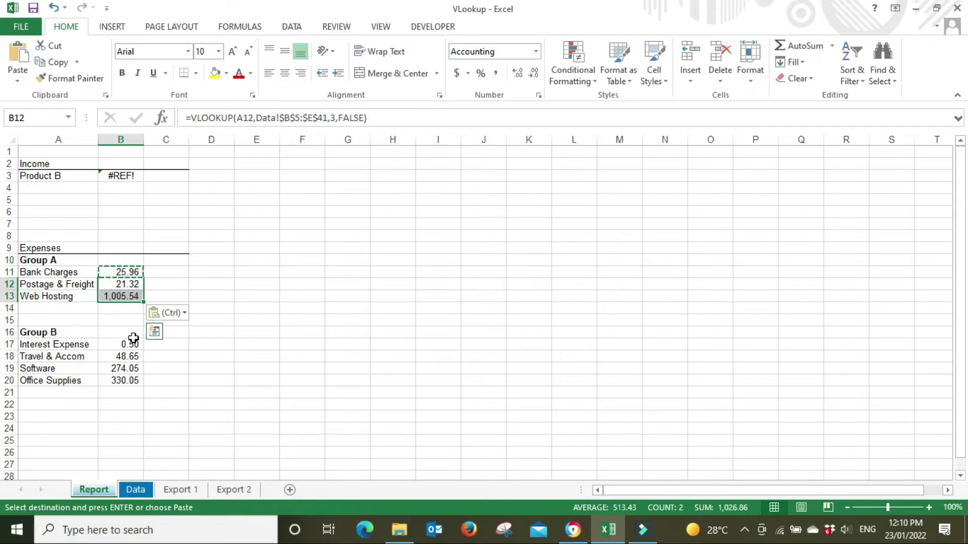
left_click_drag(133, 339, 134, 380)
key("ctrl+v")
left_click_drag(130, 345, 130, 378)
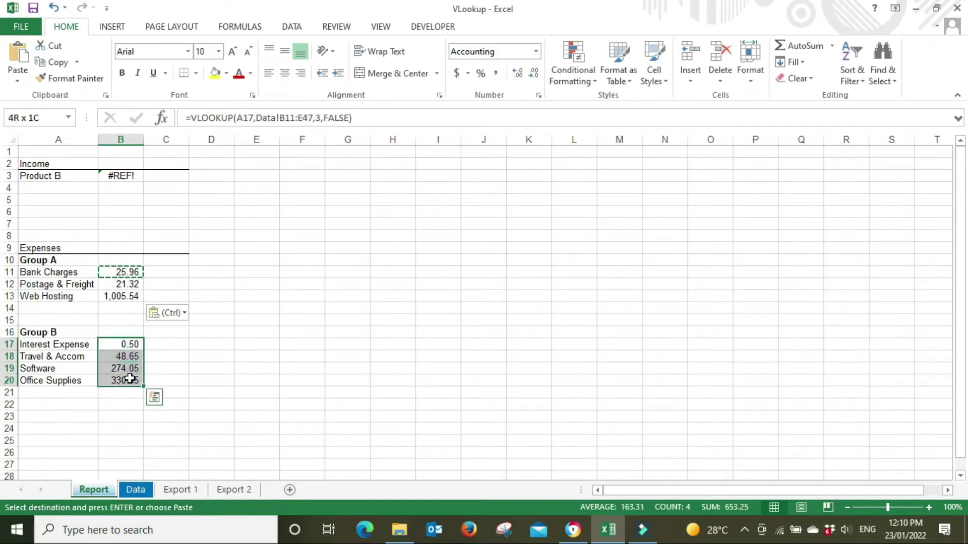
key("ctrl+v")
left_click(132, 283)
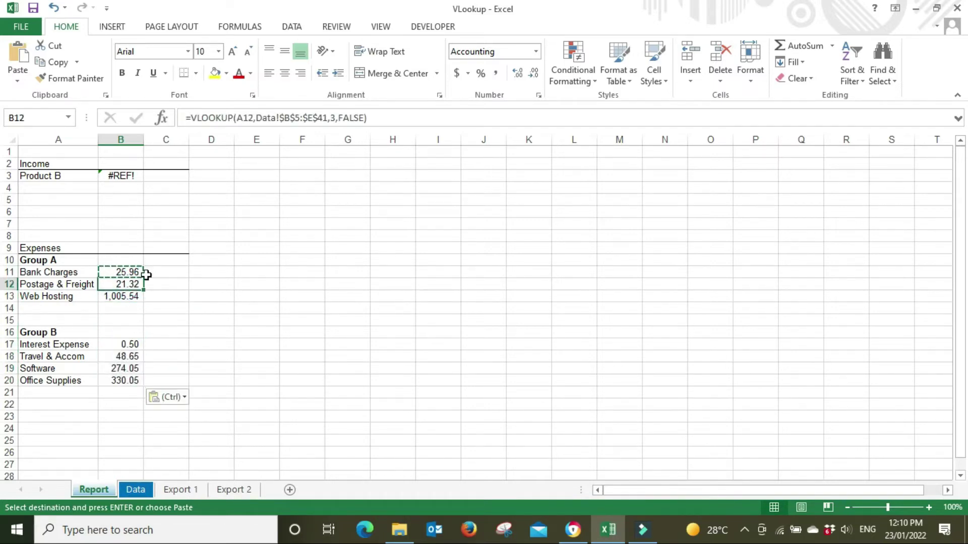
left_click(131, 296)
left_click(129, 370)
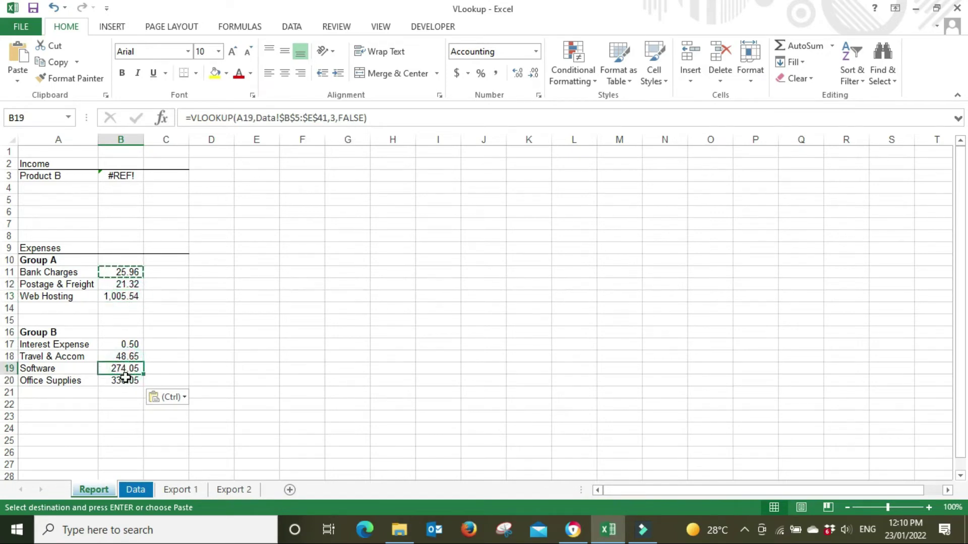
left_click(127, 381)
- Replace the broken Product B formula in B3 with the copied Bank Charges lookup that uses the absolute range
left_click(135, 277)
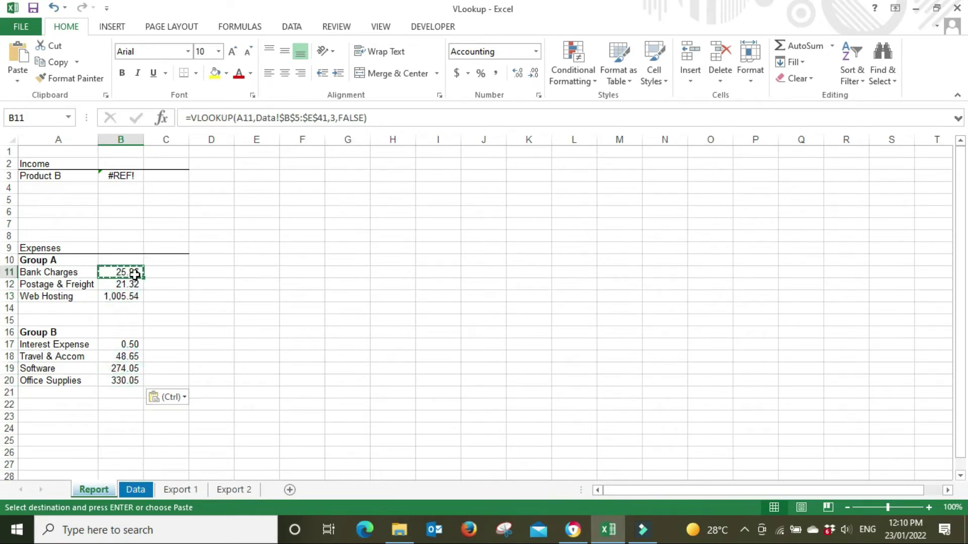
left_click(127, 177)
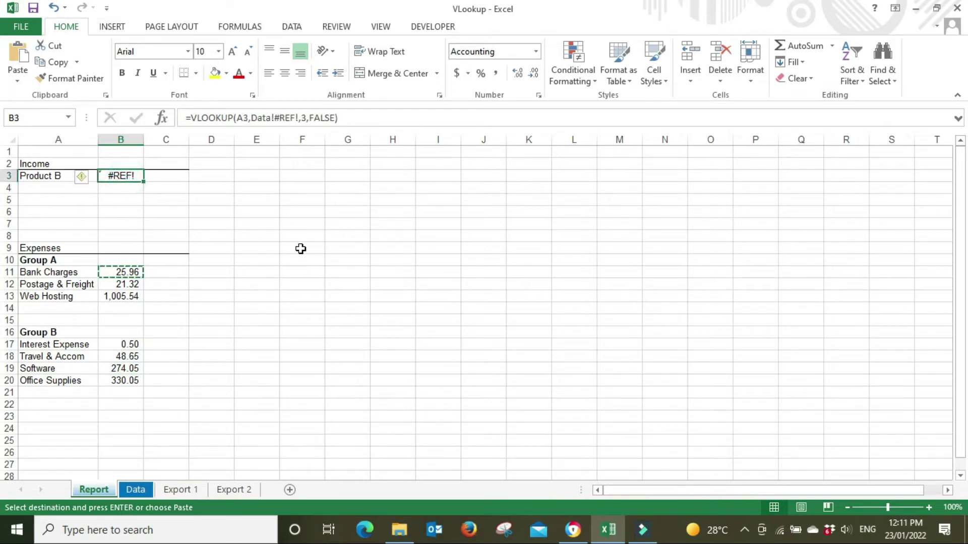
key("ctrl+v")
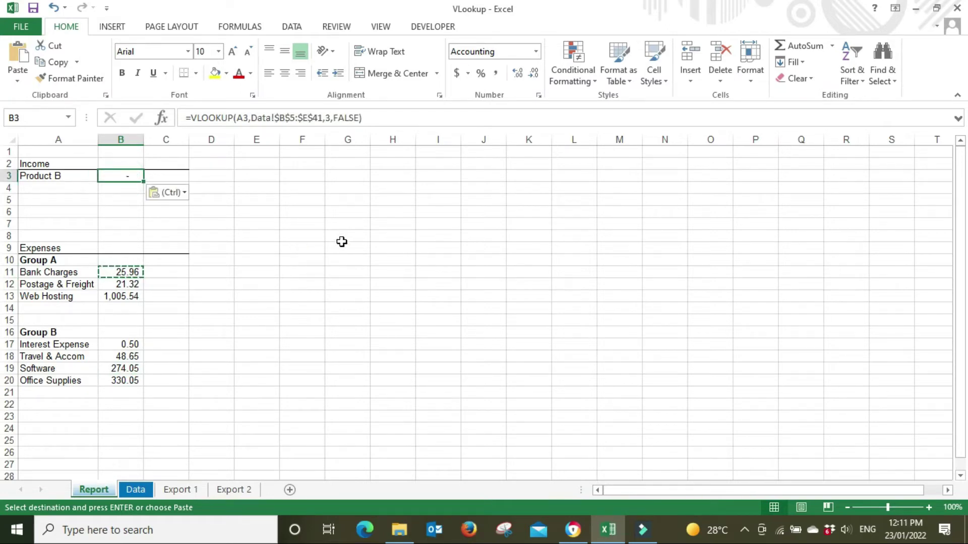
left_click(308, 236)
- Compare the Product B lookup with columns B to E on the Data sheet to work out the Credit column's index
left_click(129, 174)
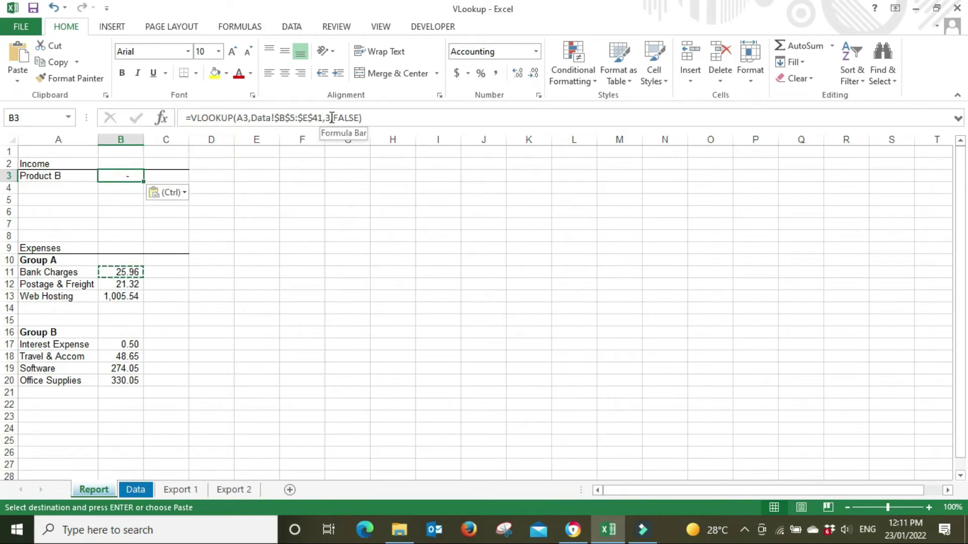
left_click(136, 490)
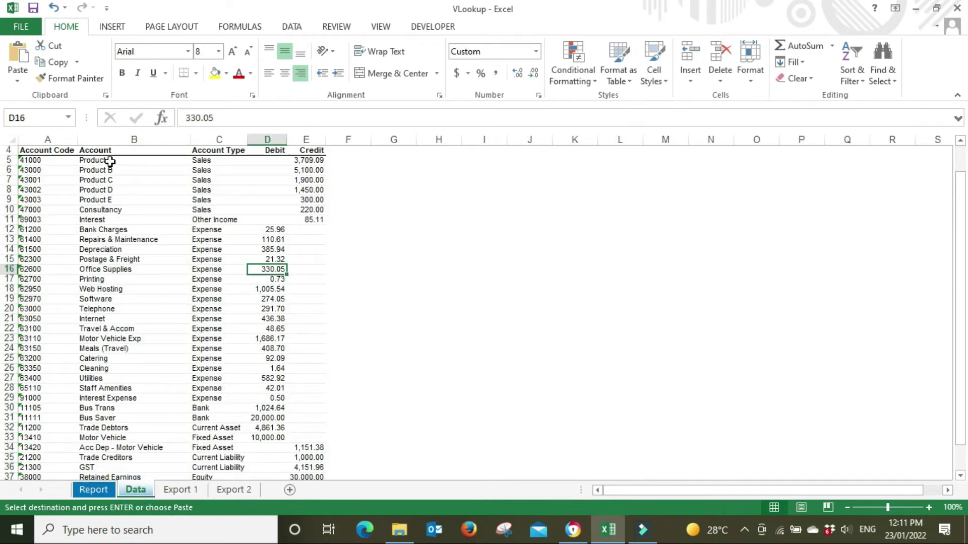
left_click(100, 491)
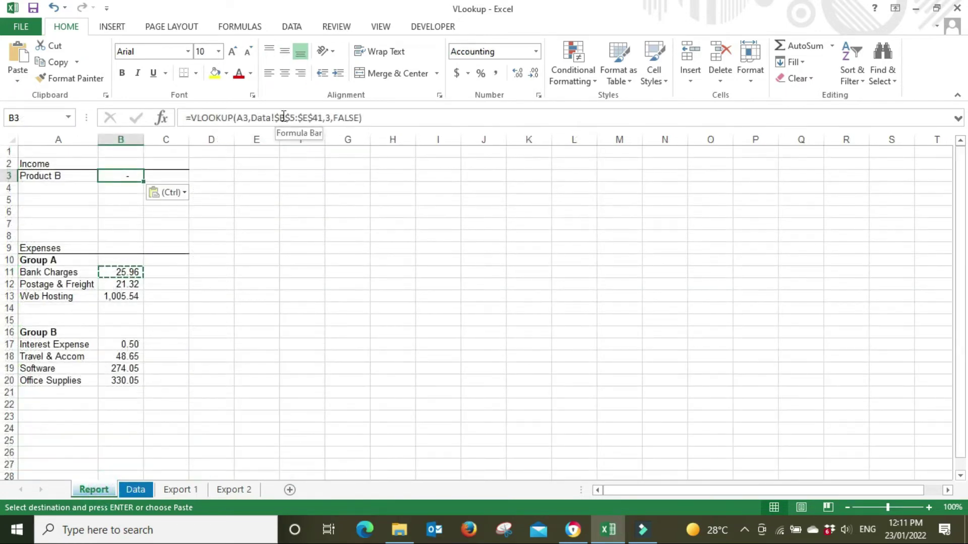
left_click(177, 489)
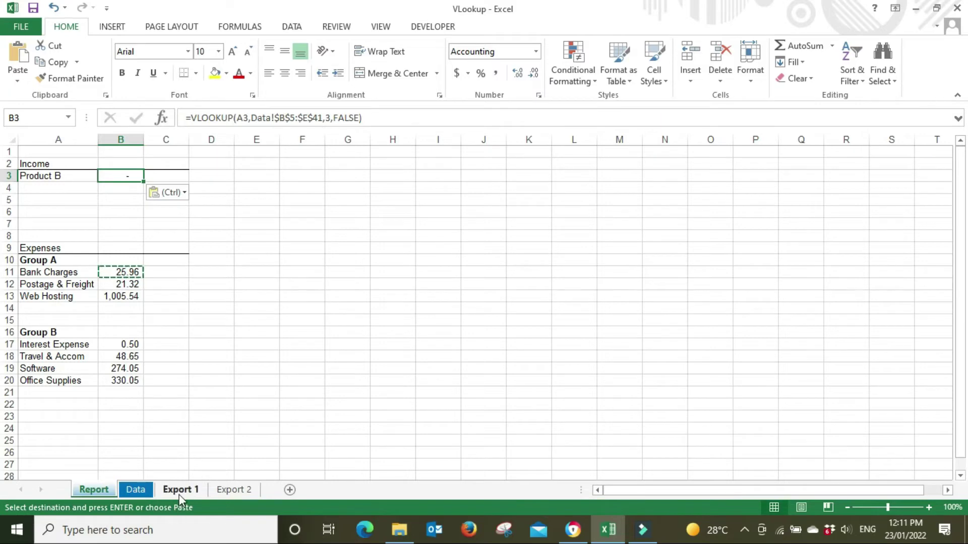
left_click(135, 489)
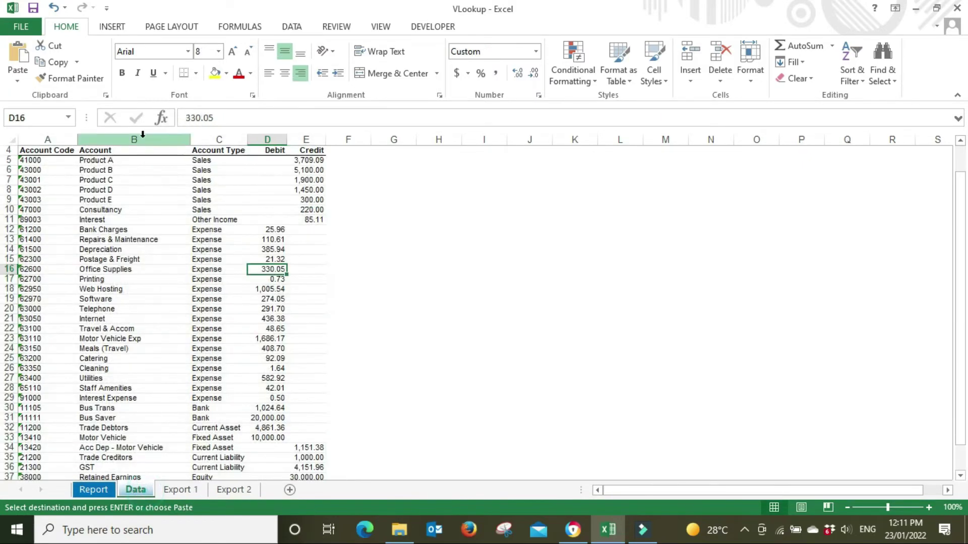
left_click_drag(141, 139, 313, 135)
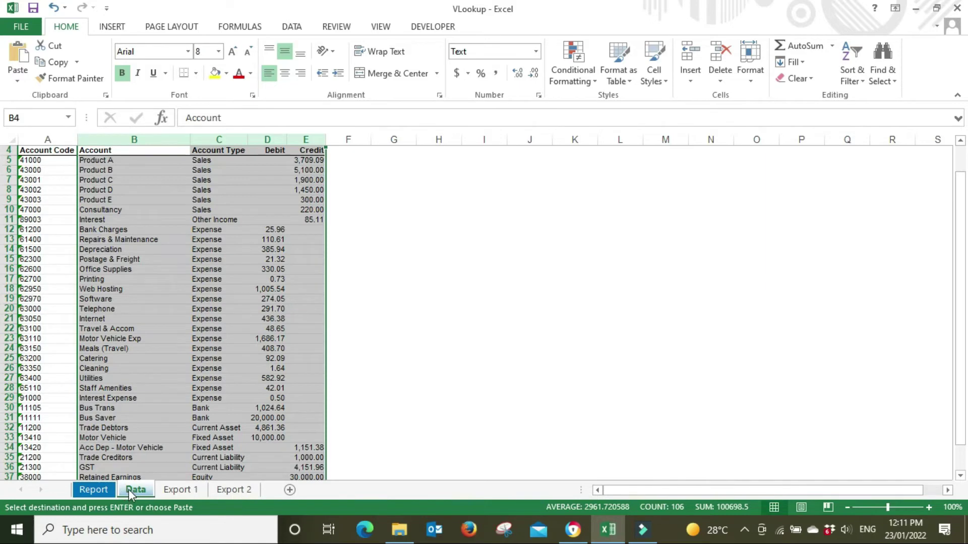
left_click(94, 489)
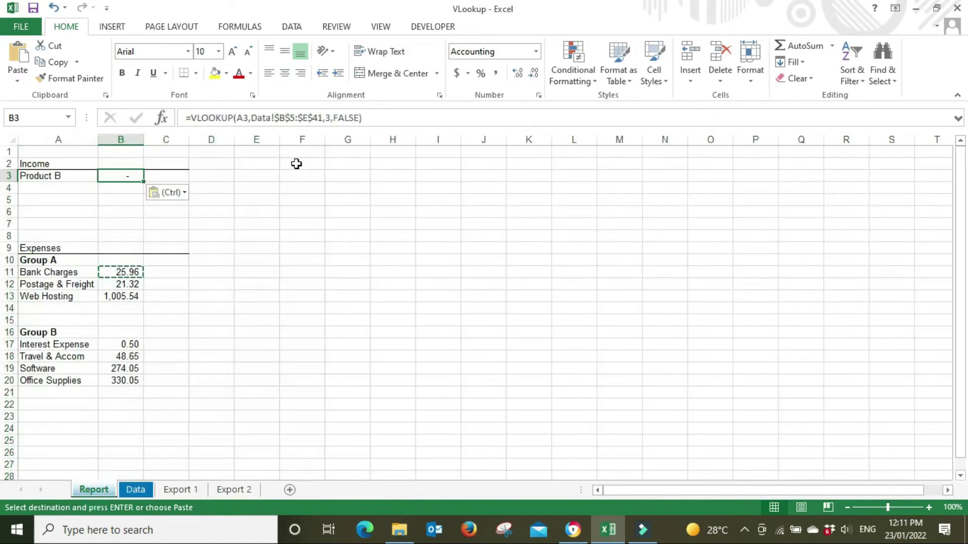
- Set the column index of the Product B lookup in B3 to 4 and check its amount against the Credit column on Data
left_click(330, 117)
key("BackSpace")
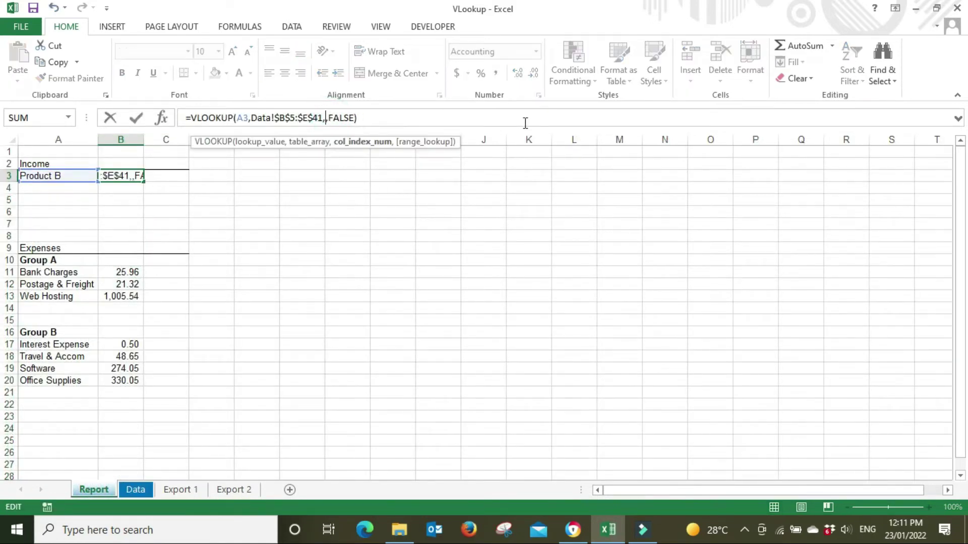
type("4")
key("Return")
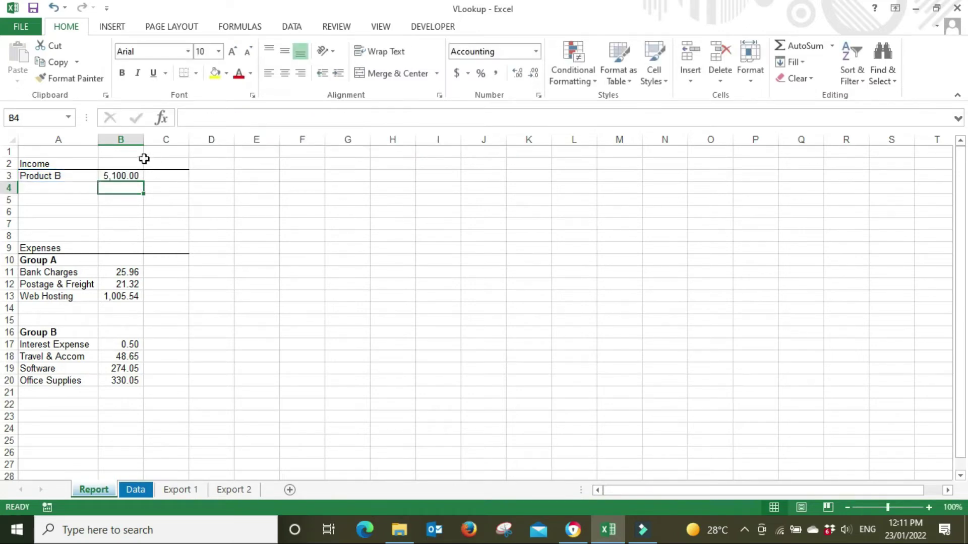
left_click(136, 488)
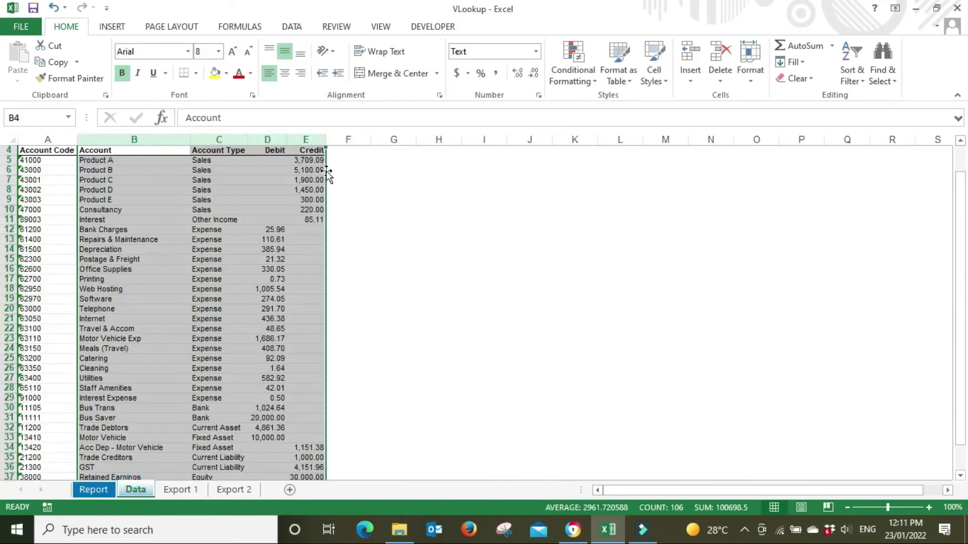
left_click(304, 168)
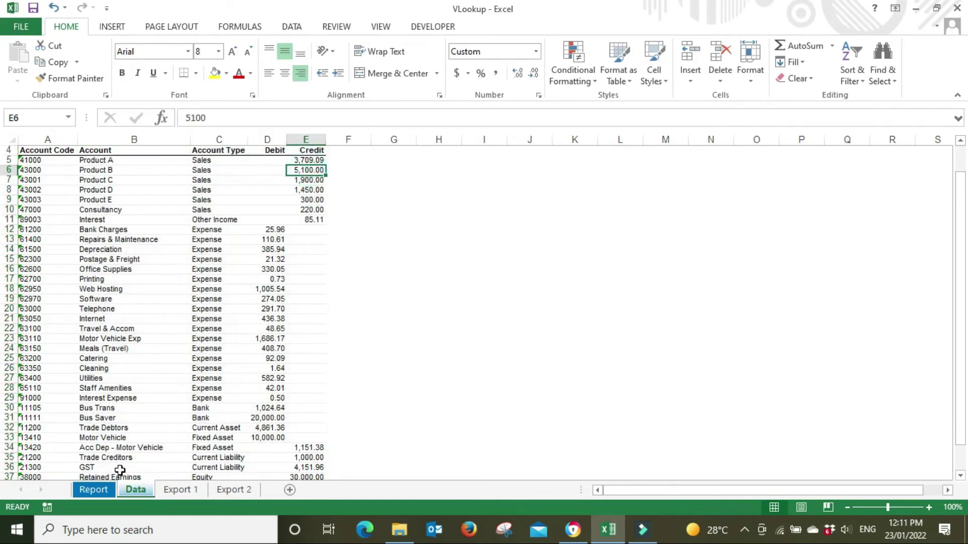
left_click(93, 489)
left_click(356, 355)
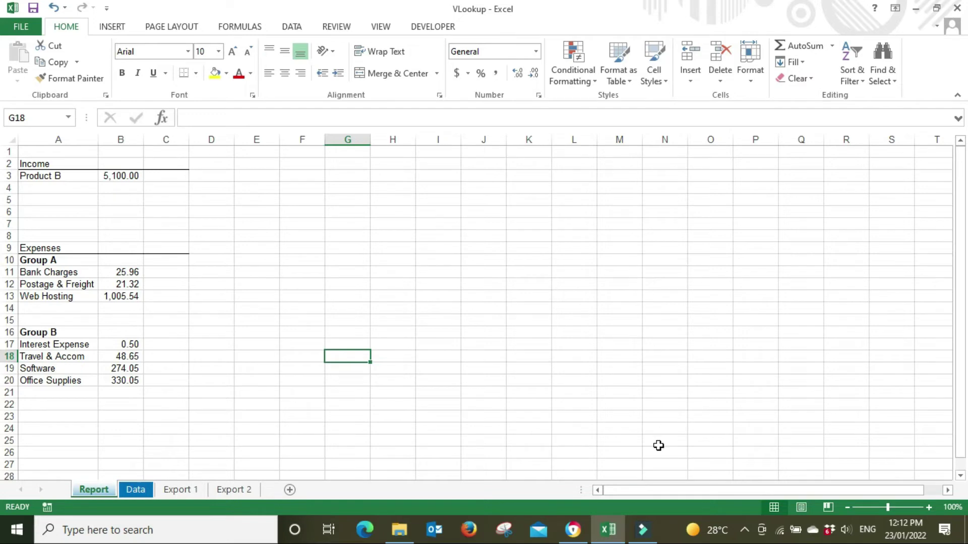
- Replace the account rows on the Data sheet with A5:E38 copied from Export 2, pasting at A5
left_click(243, 492)
left_click(512, 282)
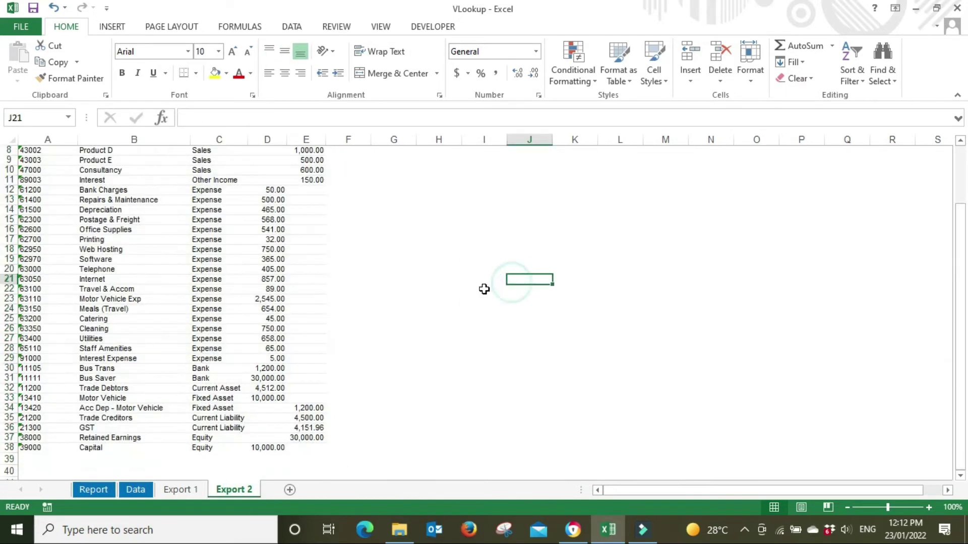
scroll(350, 325, "up", 3)
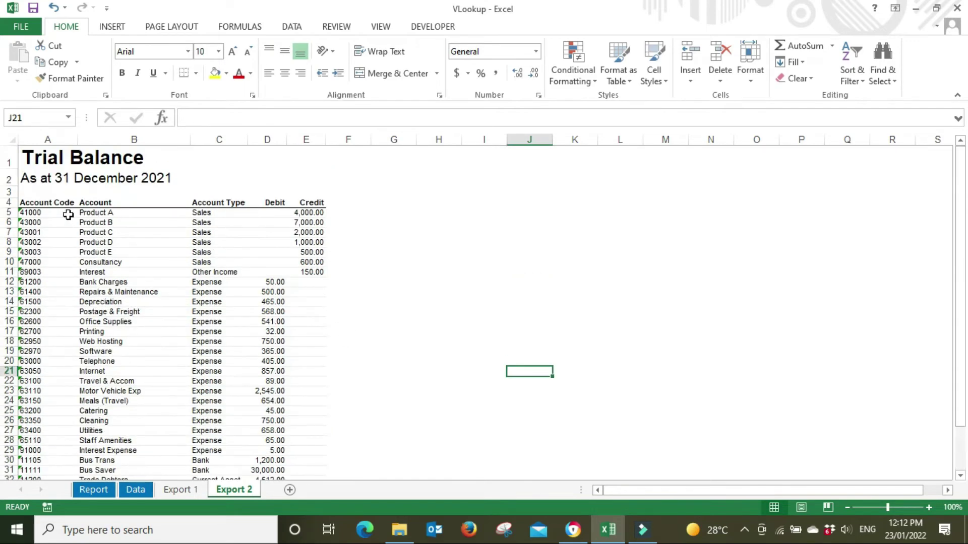
left_click(135, 490)
left_click(232, 490)
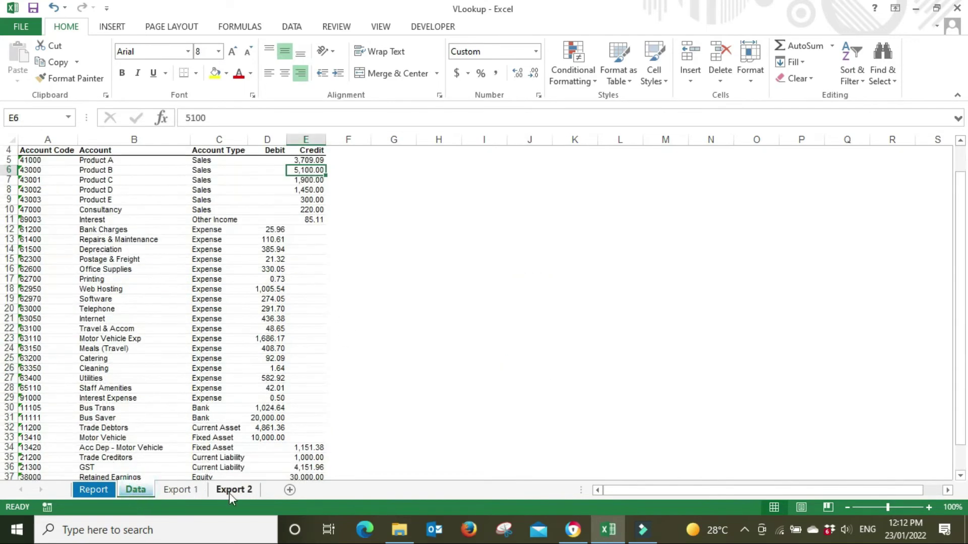
left_click_drag(31, 212, 312, 449)
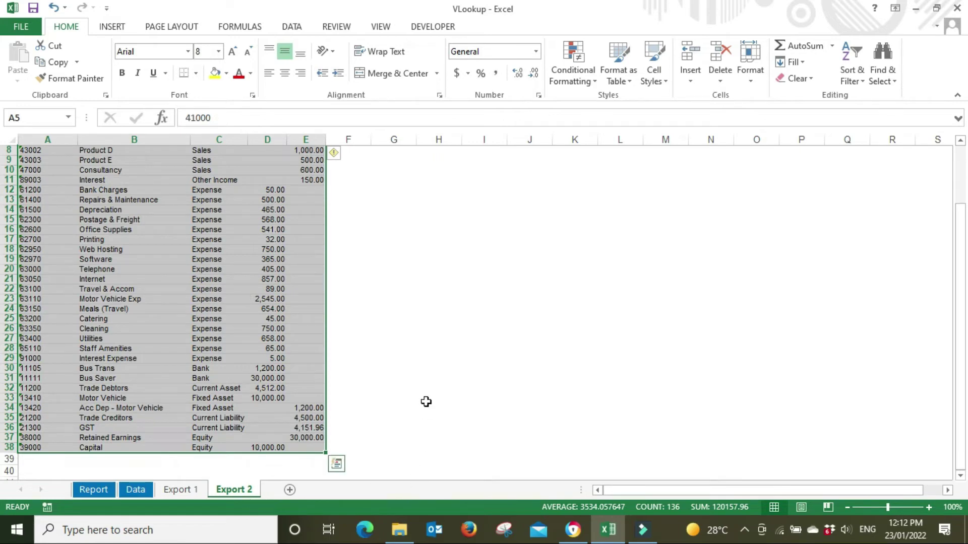
key("ctrl+c")
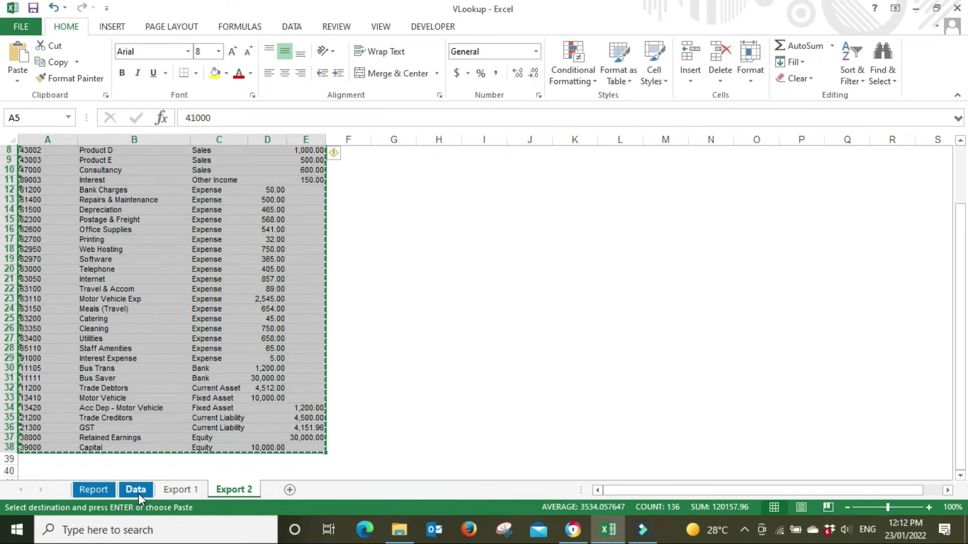
left_click(136, 489)
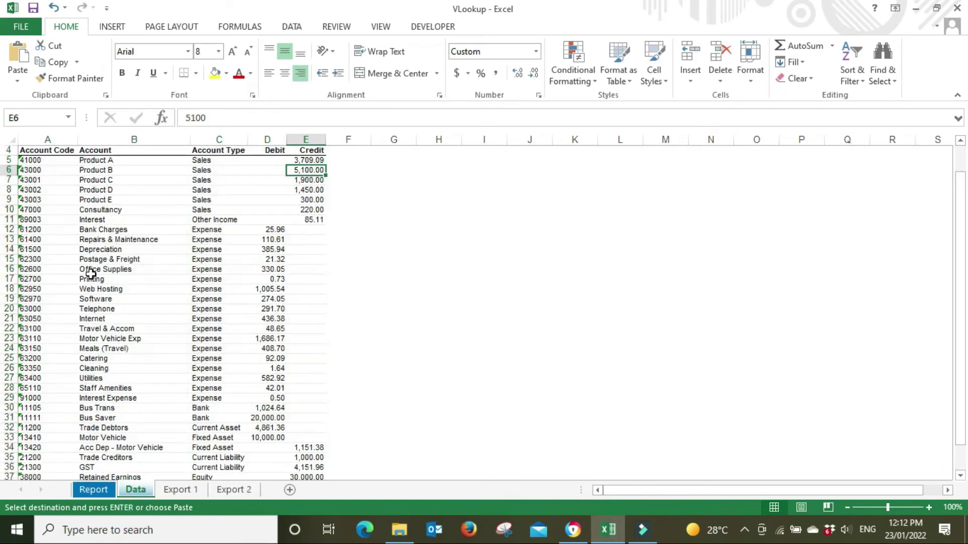
left_click(41, 158)
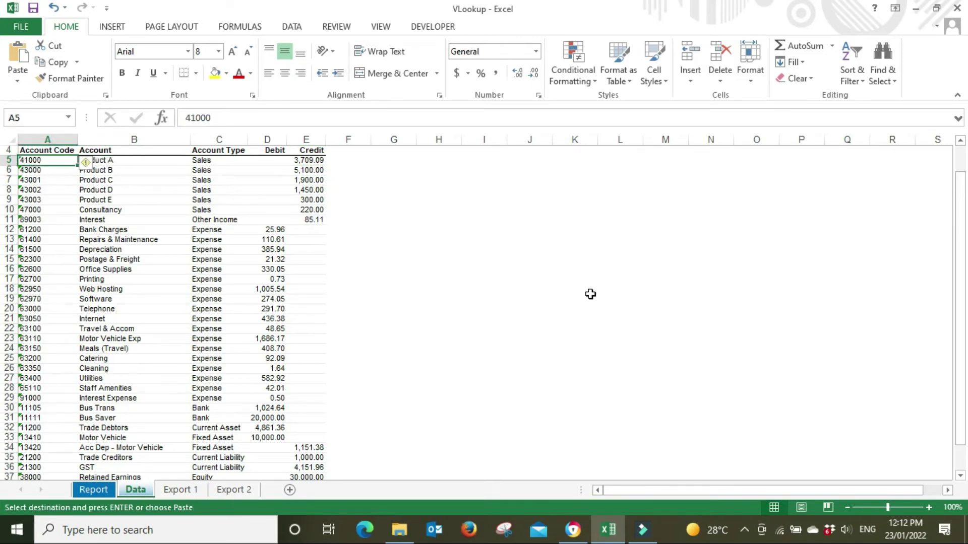
key("ctrl+v")
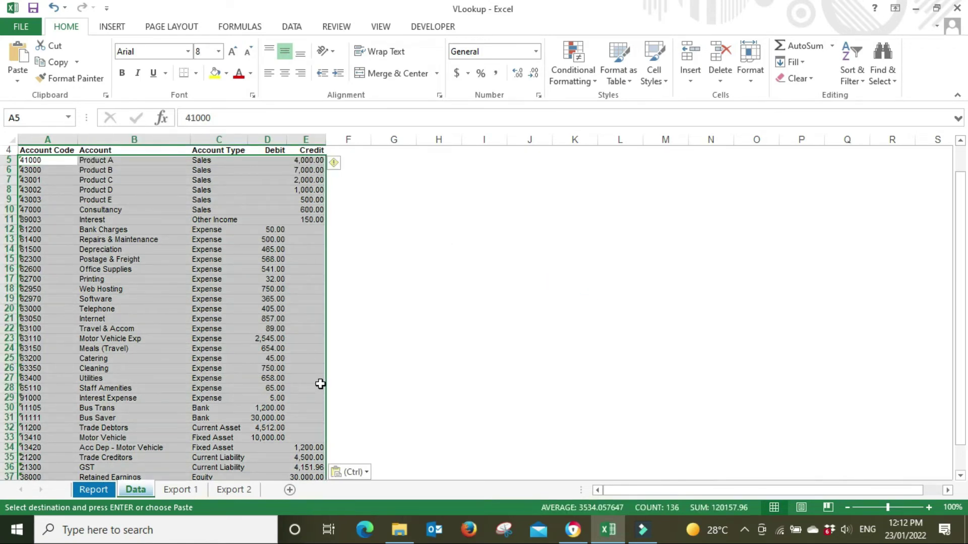
- Compare the Product B amount on the Report sheet with its Credit value on Data, Export 2 and Export 1
left_click(90, 489)
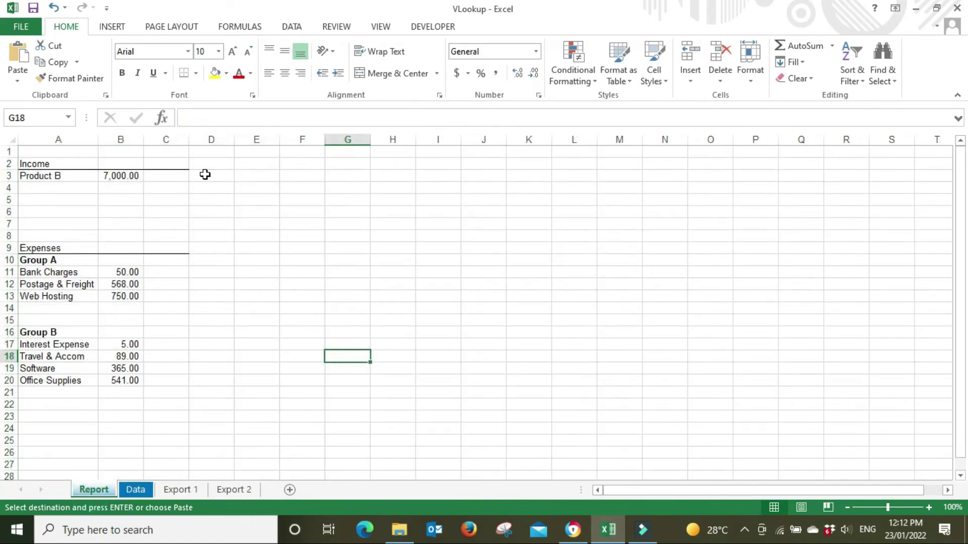
left_click(141, 492)
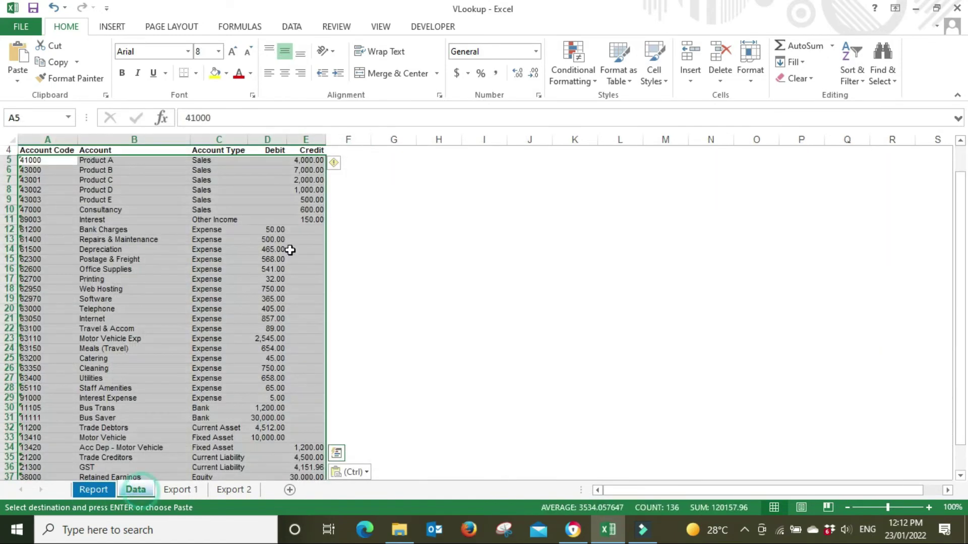
left_click(306, 170)
left_click(227, 491)
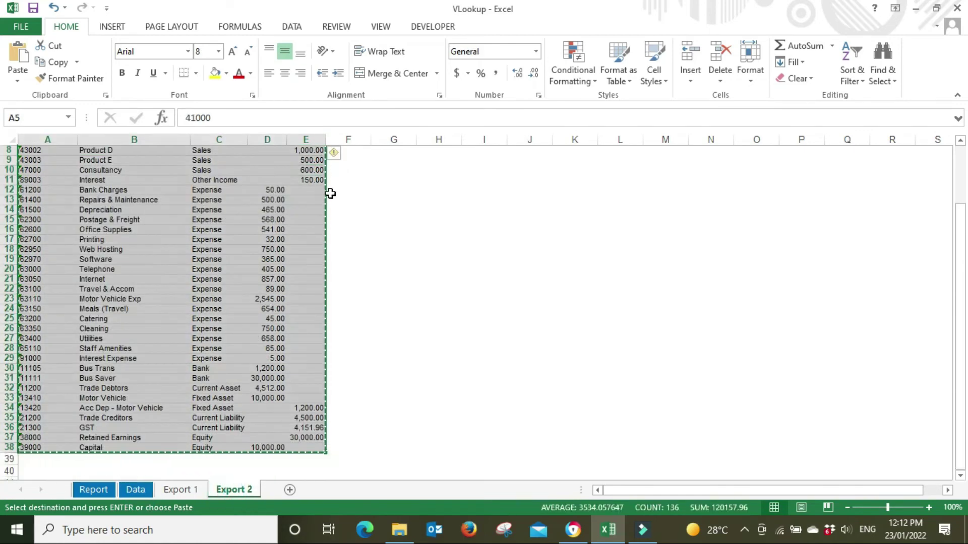
scroll(272, 262, "up", 2)
left_click(317, 223)
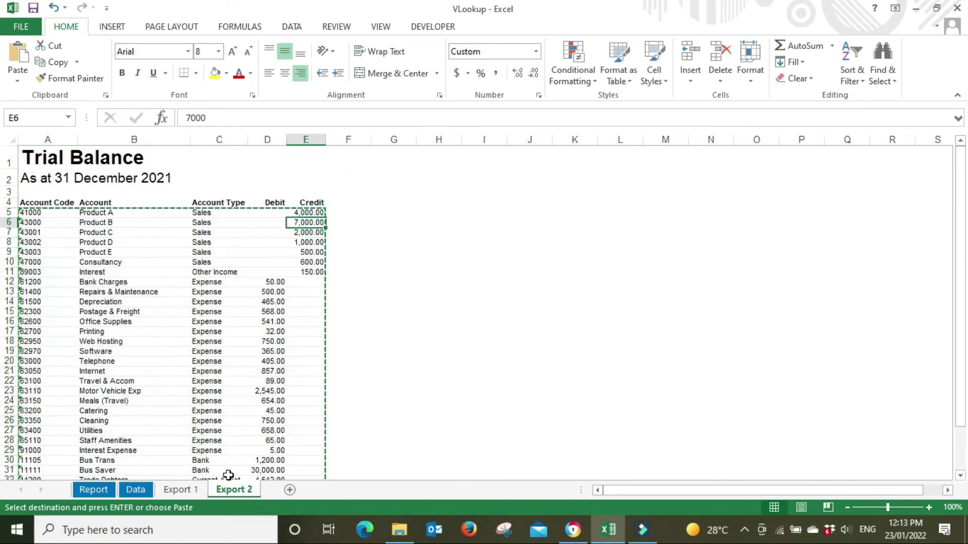
left_click(182, 491)
left_click(308, 222)
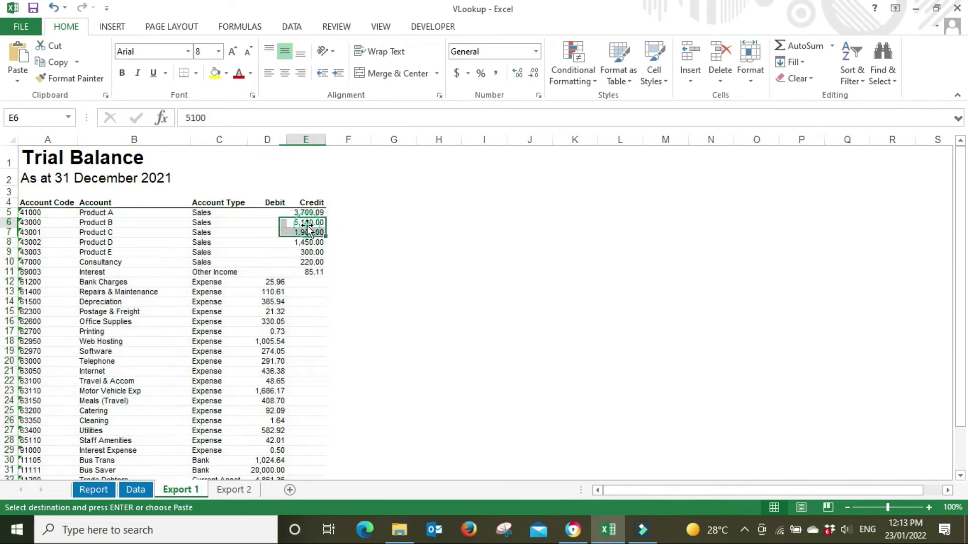
- Compare the Bank Charges amount on the Report sheet with its Debit value on Export 2 and Export 1
left_click(95, 490)
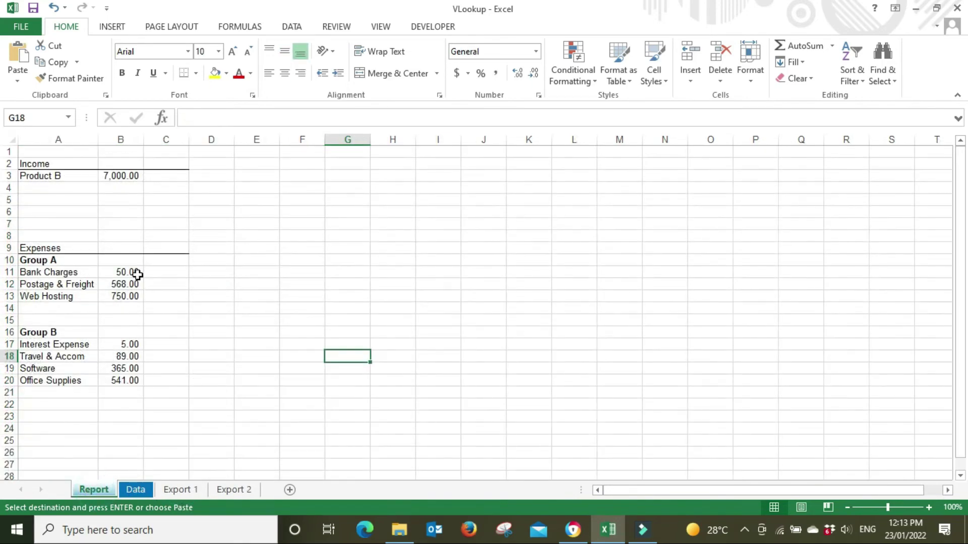
left_click(234, 489)
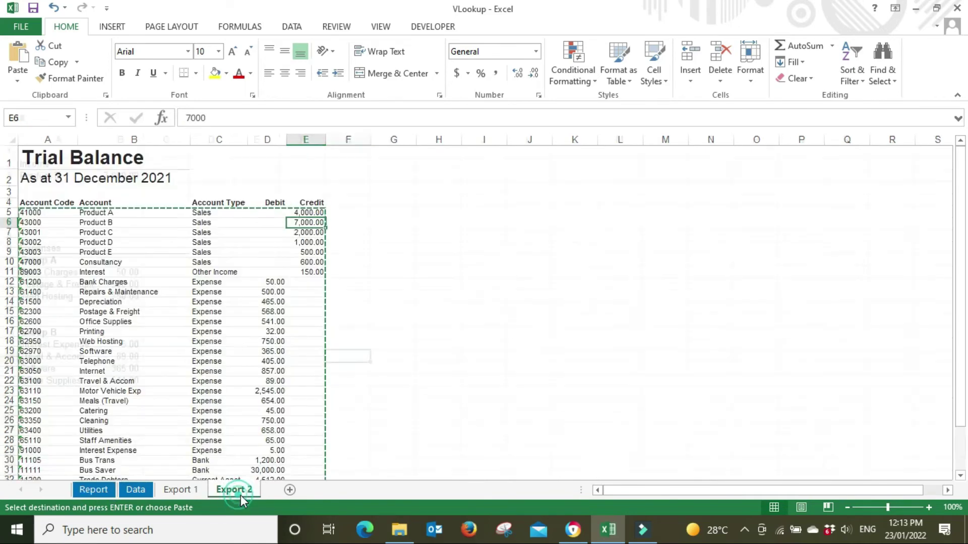
left_click(179, 490)
left_click(272, 281)
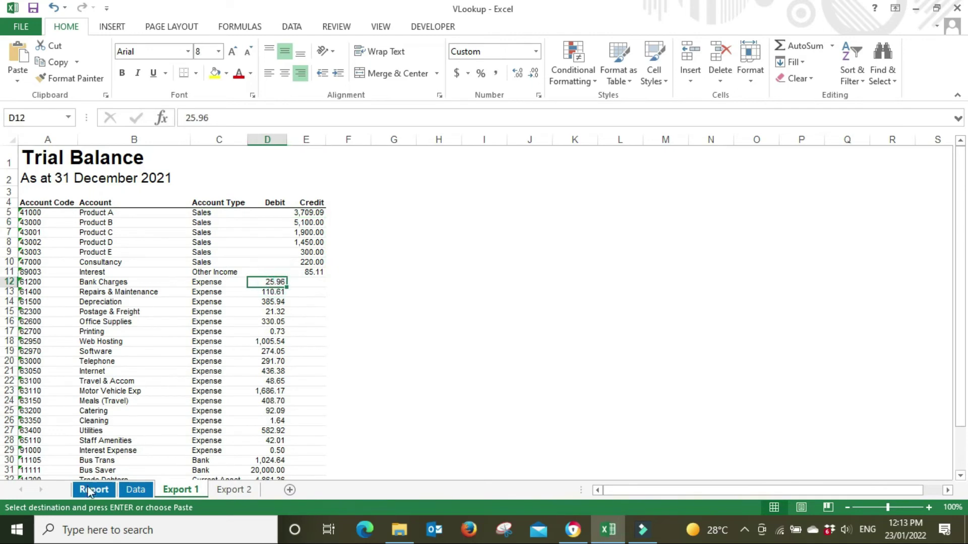
left_click(94, 490)
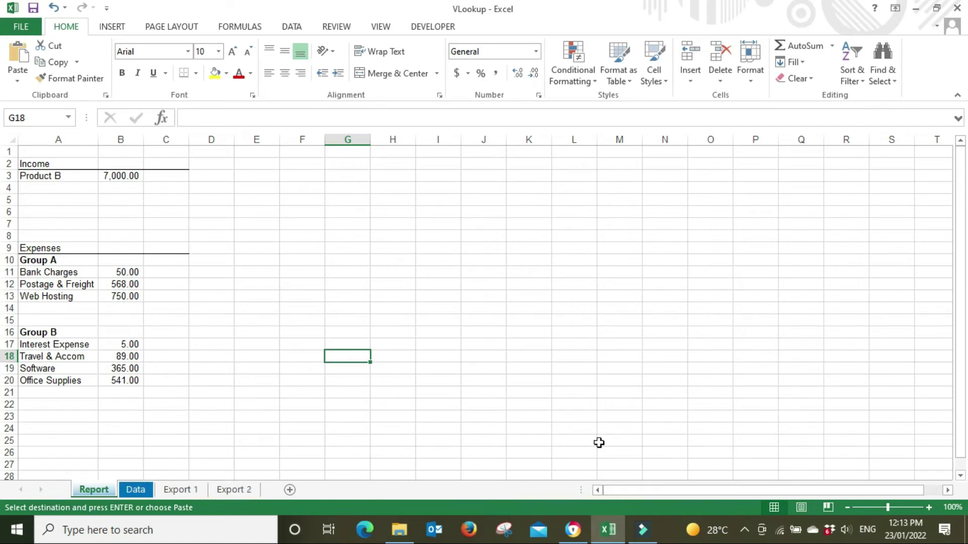
- Switch to Xero in the browser and export the 30 Jun 2021 Trial Balance report in Excel format
mouse_move(645, 535)
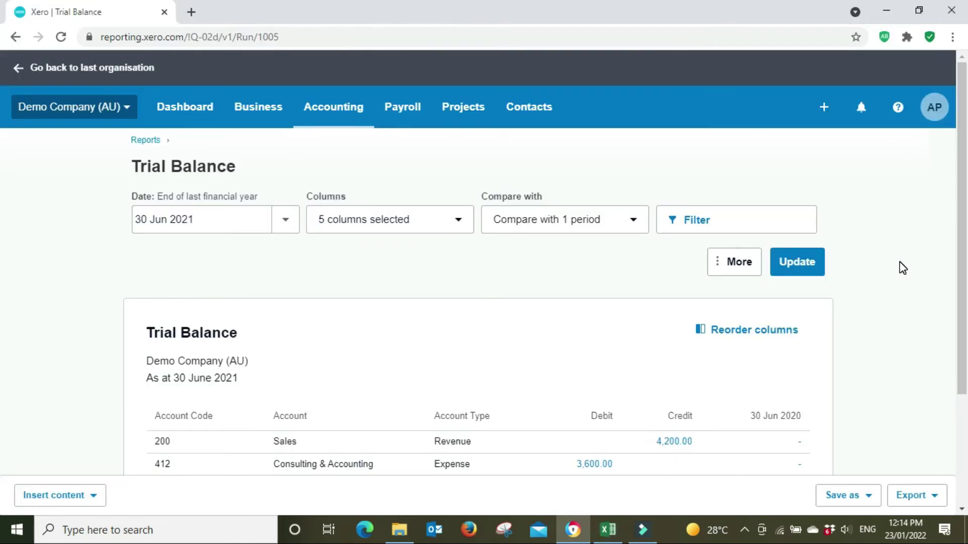
scroll(902, 267, "down", 3)
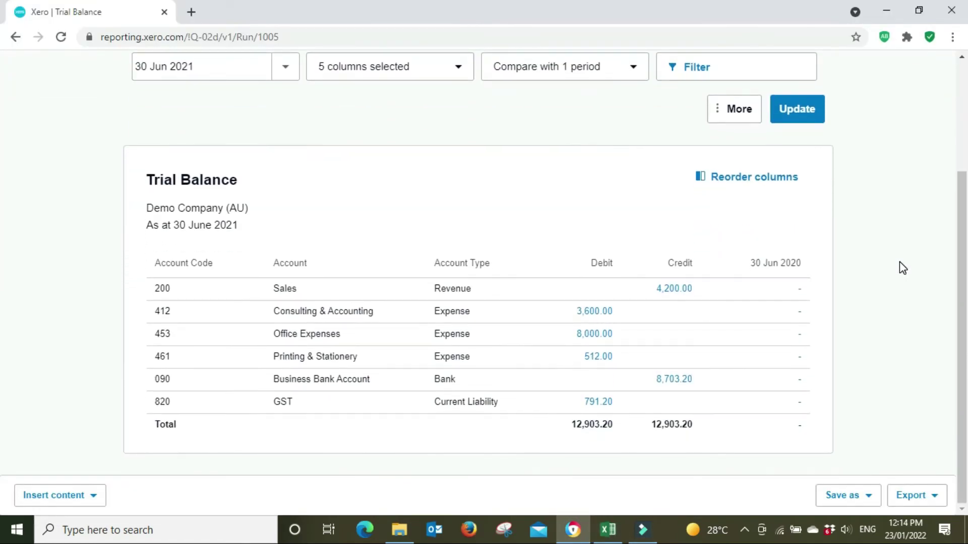
scroll(899, 275, "up", 3)
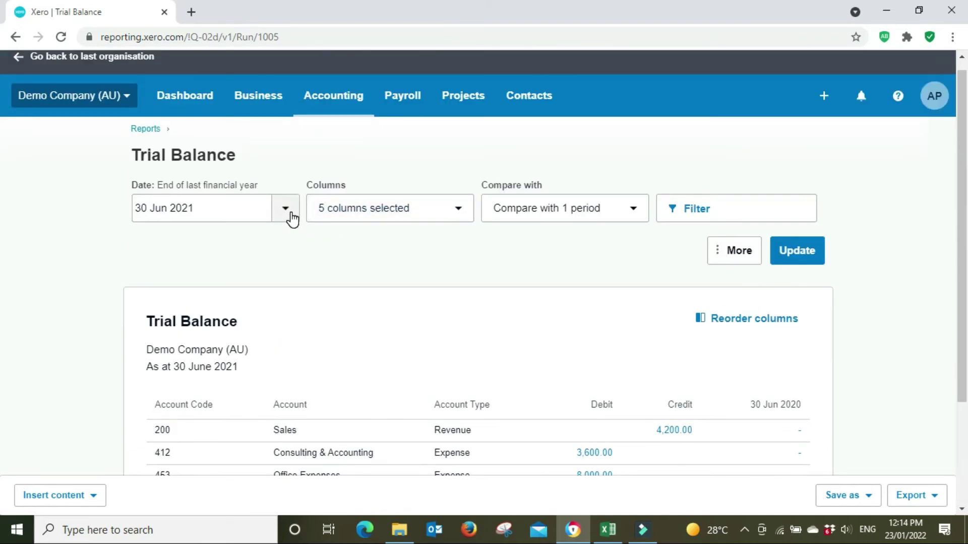
left_click(290, 217)
left_click(876, 227)
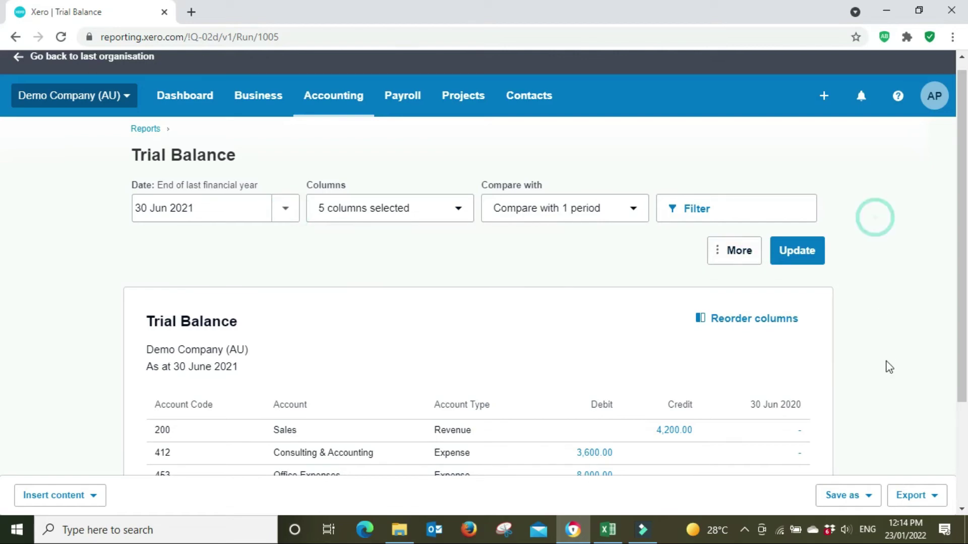
scroll(497, 293, "down", 3)
left_click(930, 505)
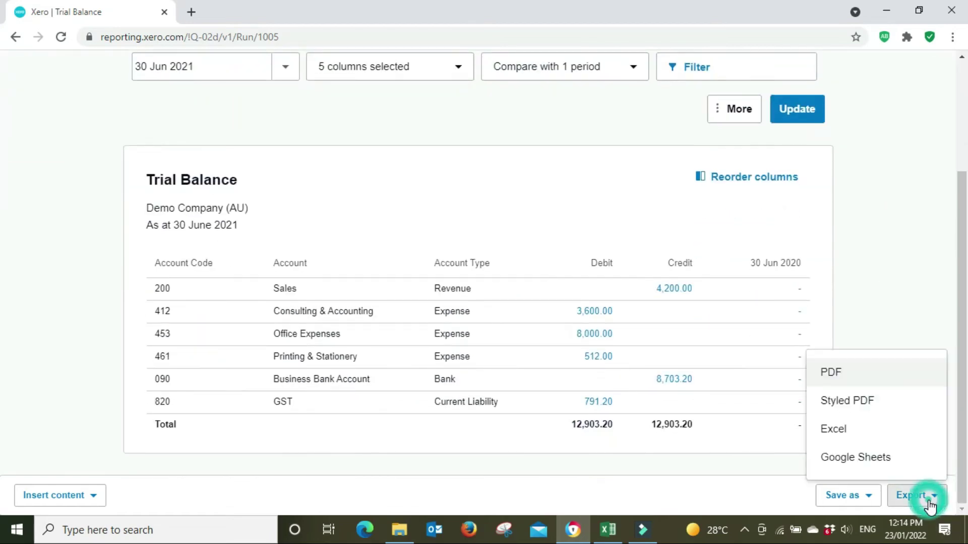
left_click(866, 440)
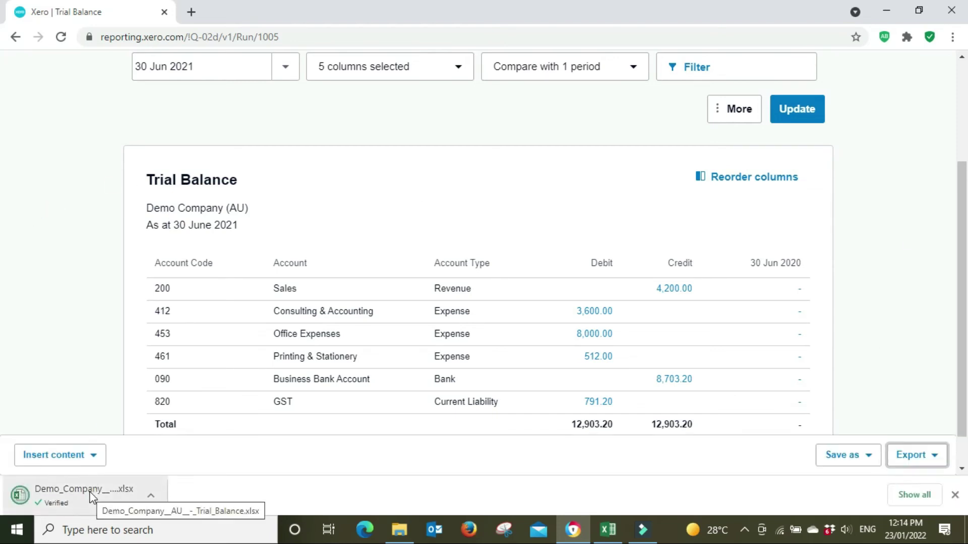
- Open the downloaded Trial Balance workbook in Excel, zoom out and select the account rows A6:E11
left_click(89, 496)
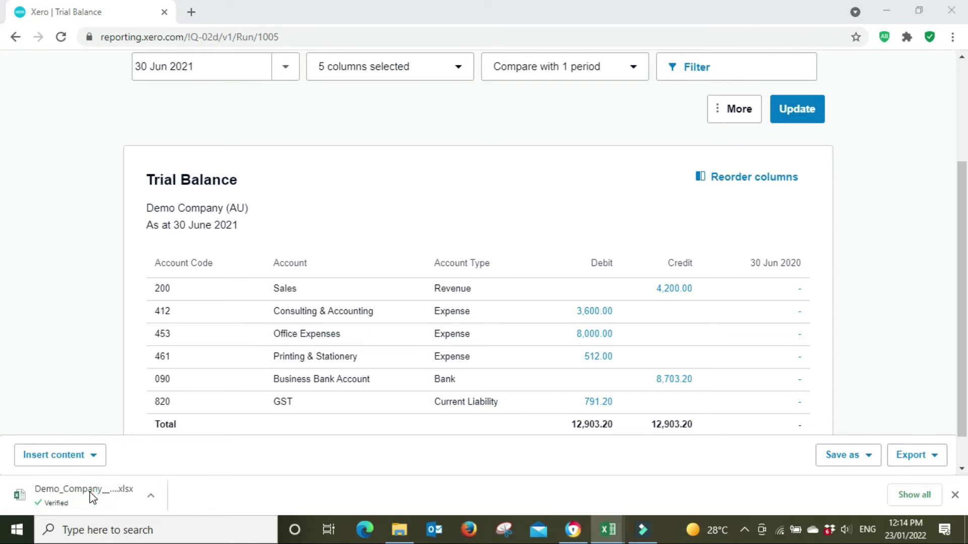
left_click(572, 48)
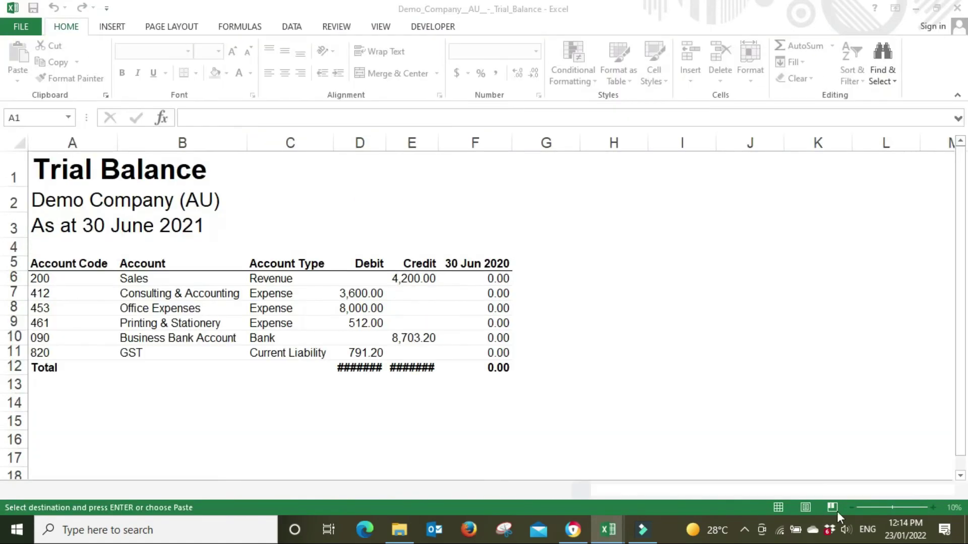
left_click(848, 508)
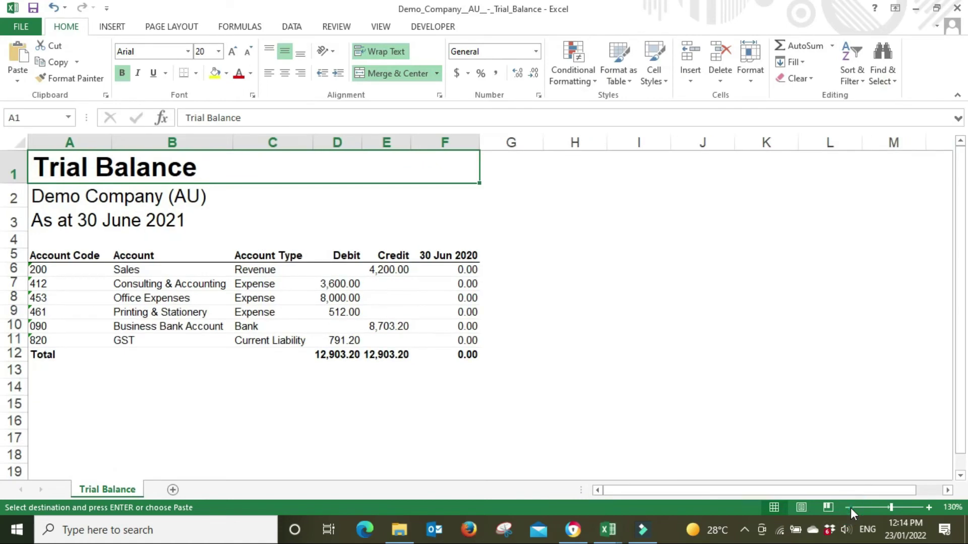
left_click(849, 507)
left_click_drag(33, 260, 336, 309)
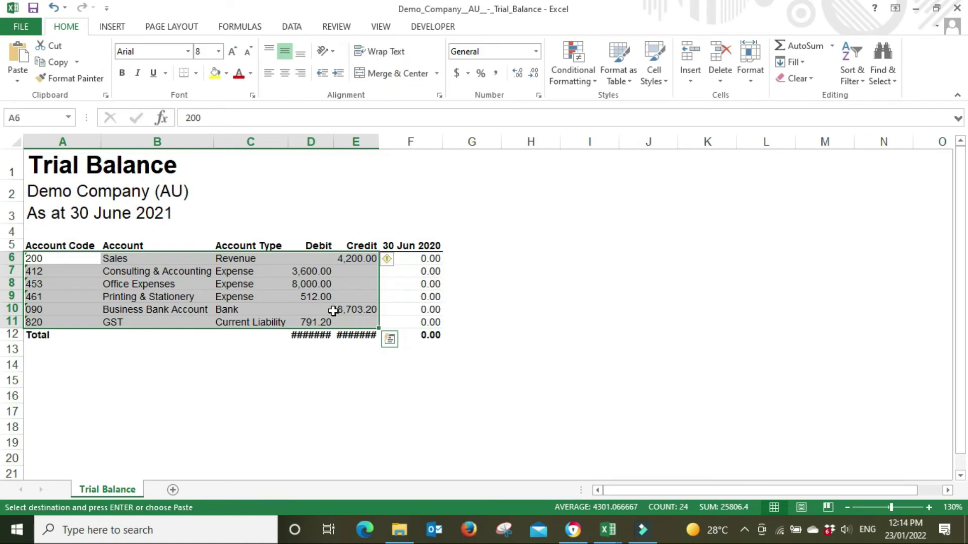
- Return to the VLookup workbook, locate the paste position A5 on the Data sheet and review the Report amounts
left_click(608, 530)
mouse_move(555, 482)
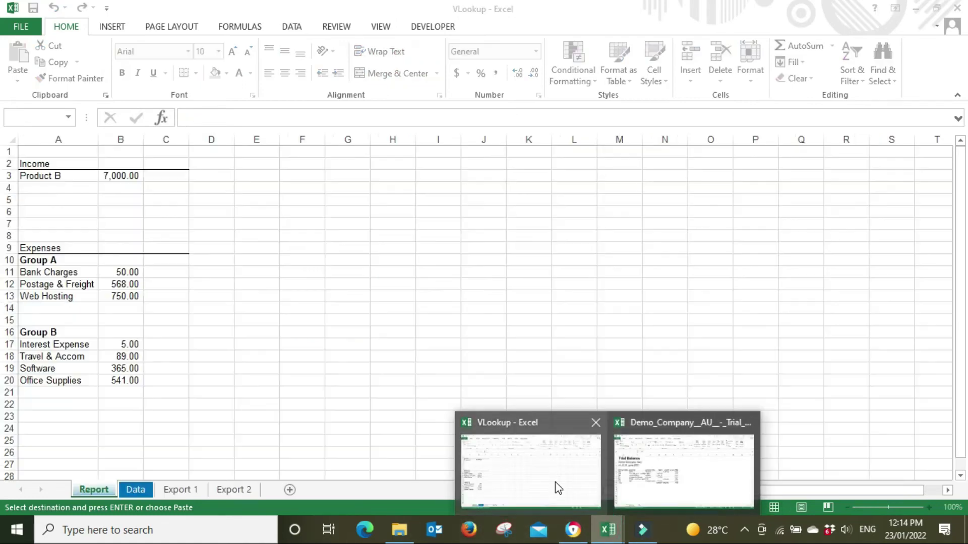
left_click(555, 482)
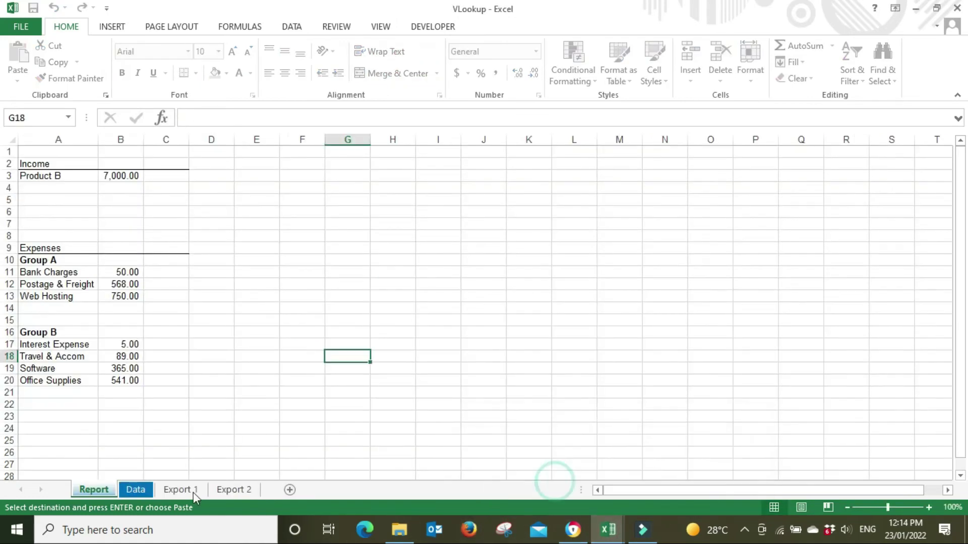
left_click(141, 490)
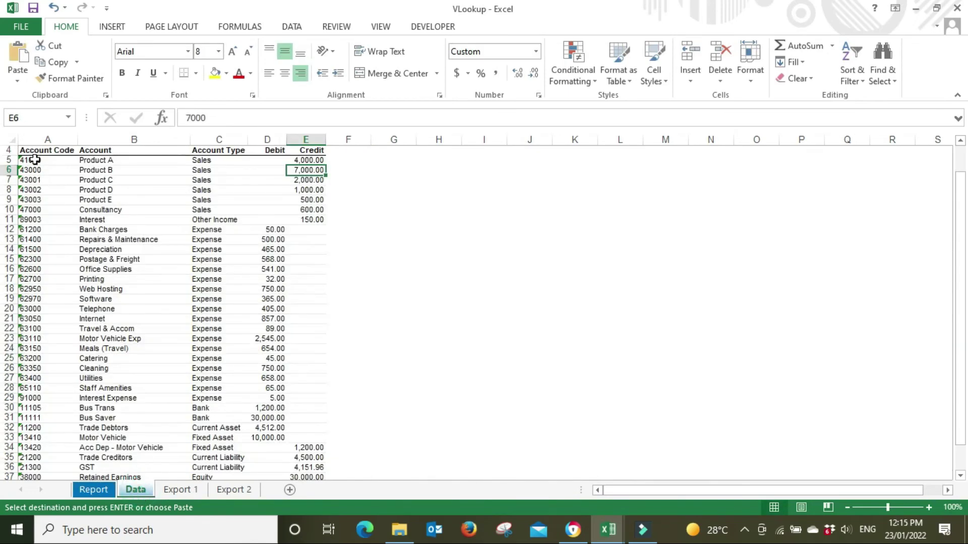
left_click(32, 159)
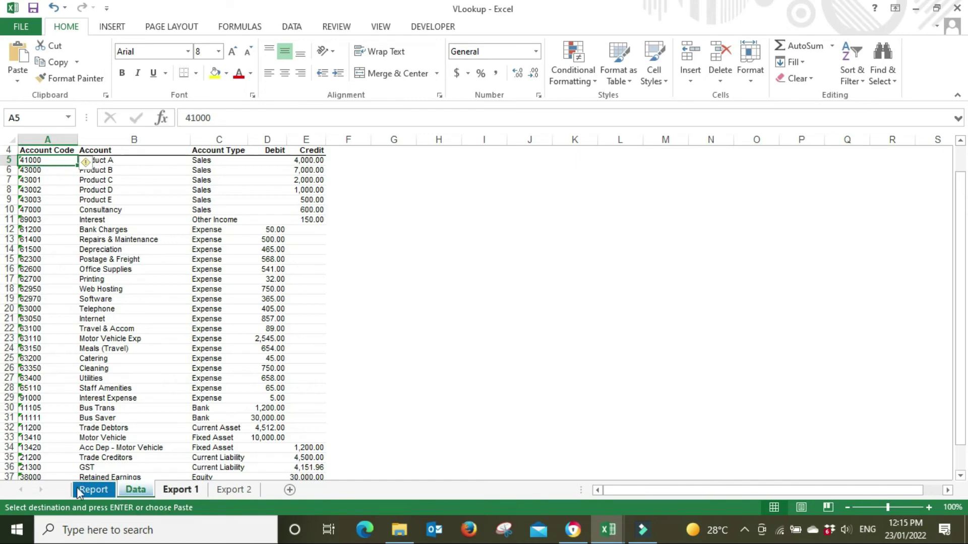
left_click(501, 318)
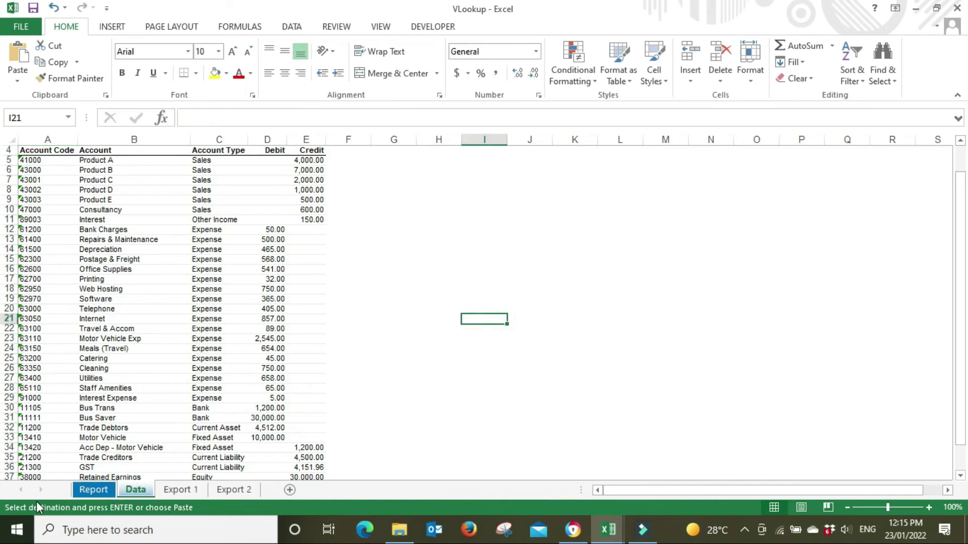
left_click(89, 489)
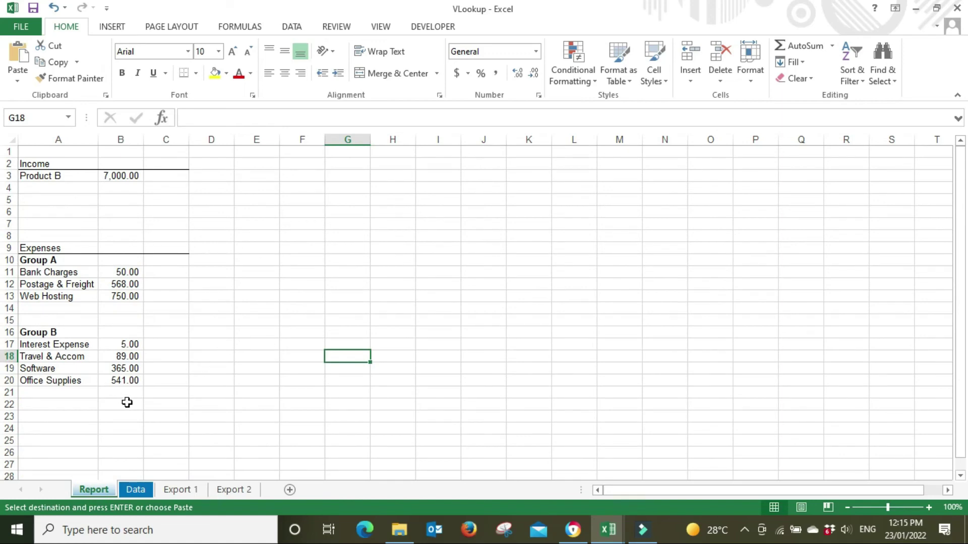
- Review the Export 1 and Export 2 sheets, the downloaded Trial Balance, and the Data and Report sheets
left_click(185, 493)
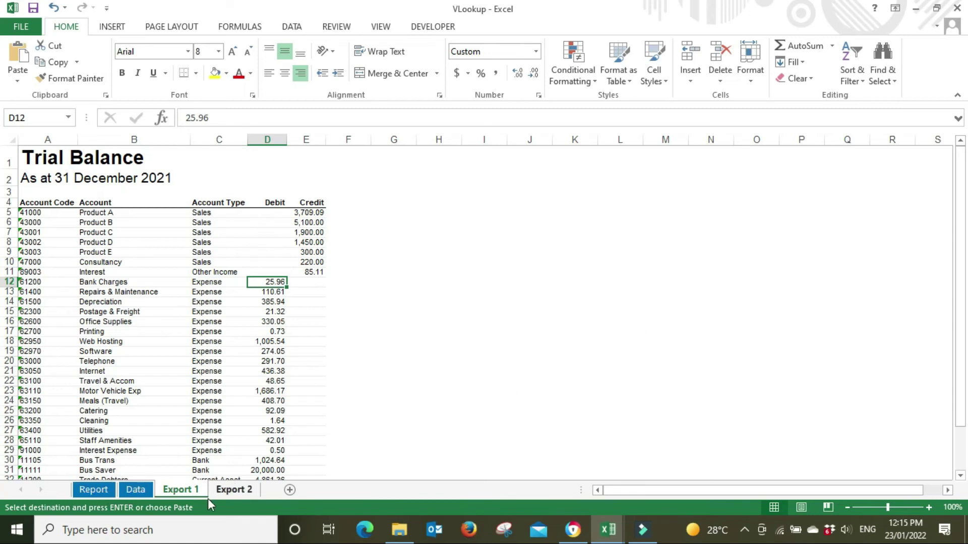
left_click(190, 490)
left_click(226, 489)
key("alt+Tab")
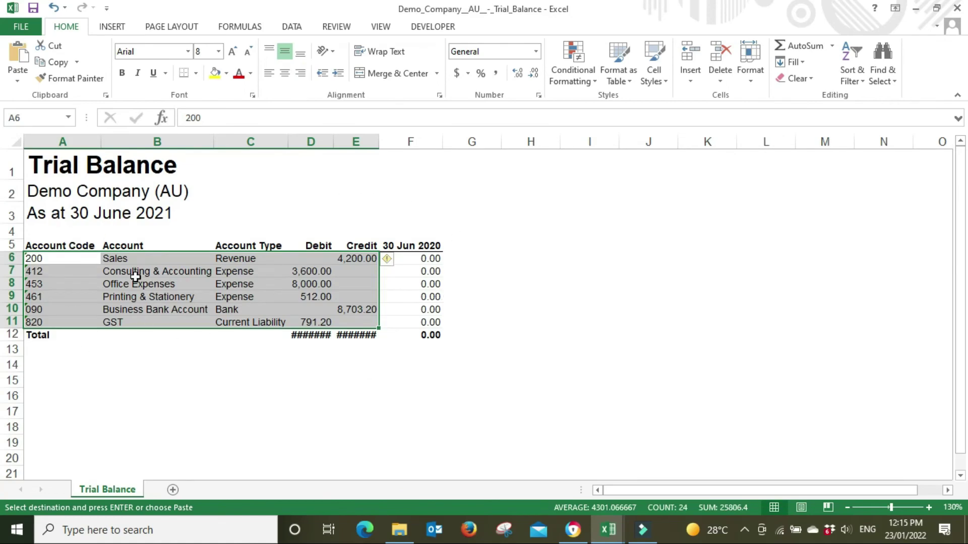
key("alt+Tab")
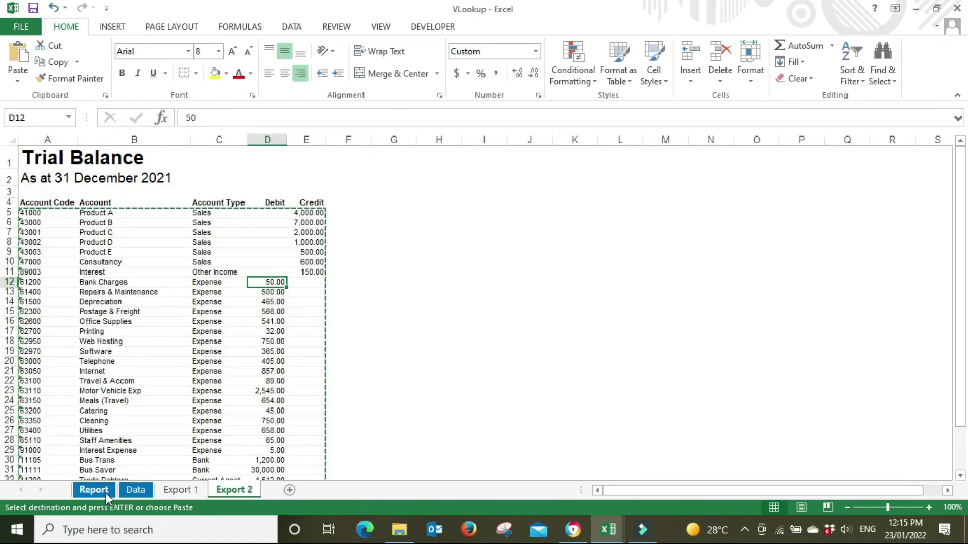
left_click(140, 492)
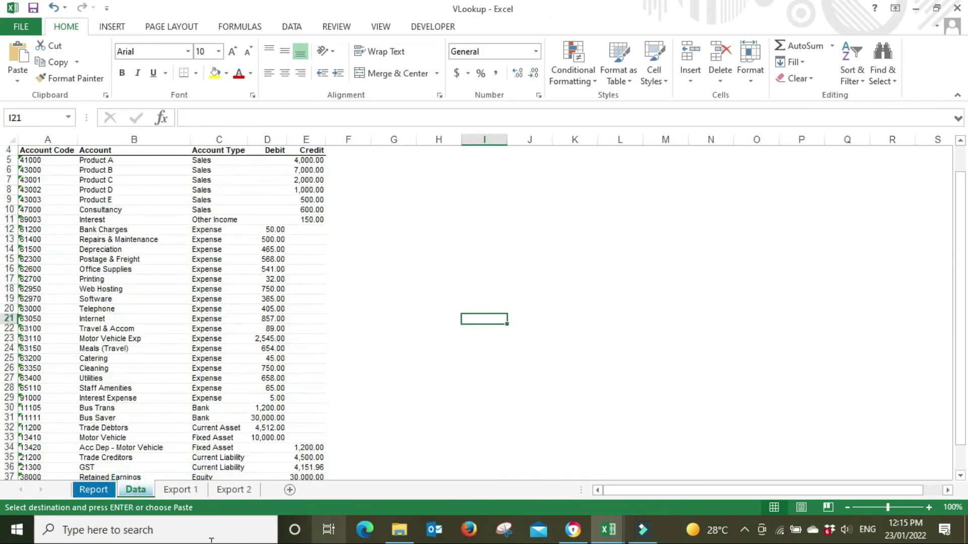
left_click(101, 492)
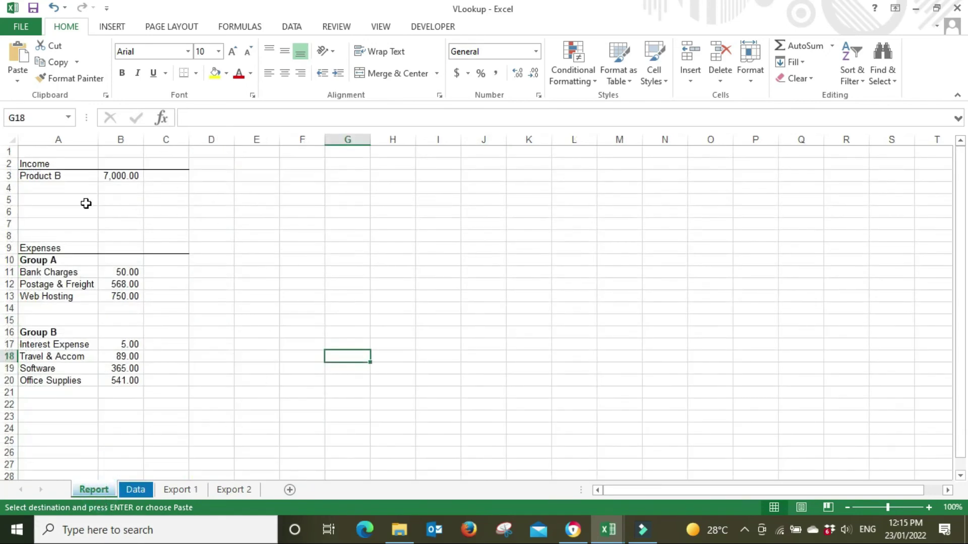
left_click(319, 259)
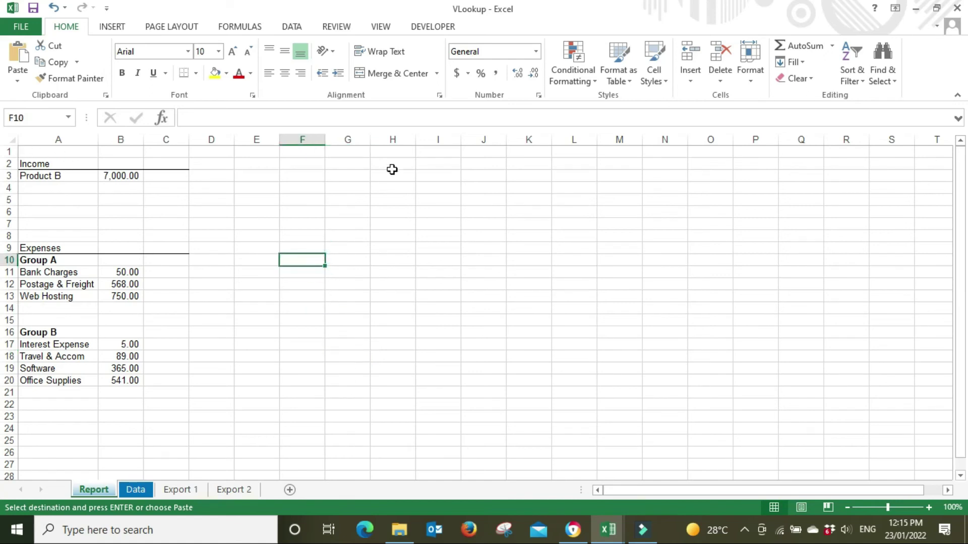